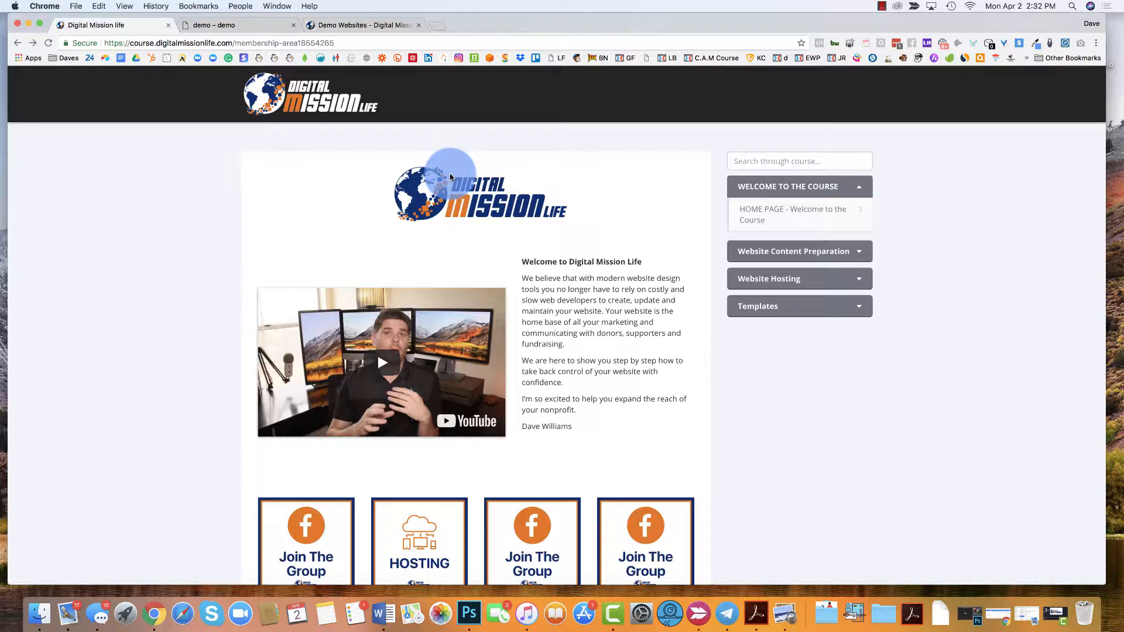
# - Expand the Templates and Website Hosting sections, and open the lesson on setting up a temporary IP website with its video paused
pyautogui.click(779, 305)
pyautogui.click(781, 279)
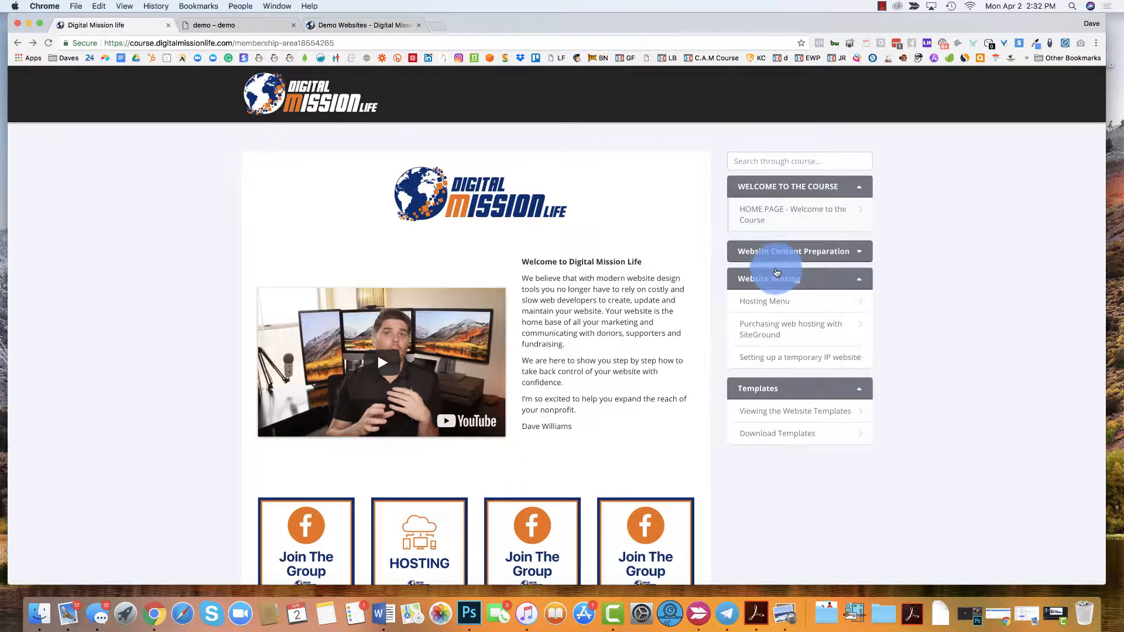
pyautogui.click(832, 368)
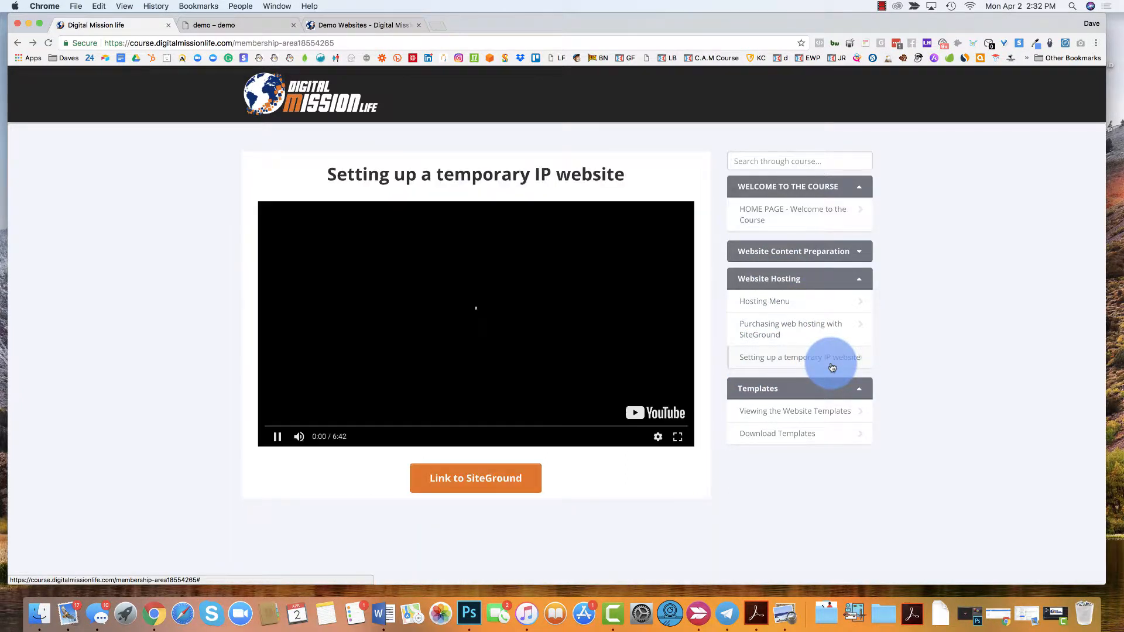
pyautogui.click(291, 297)
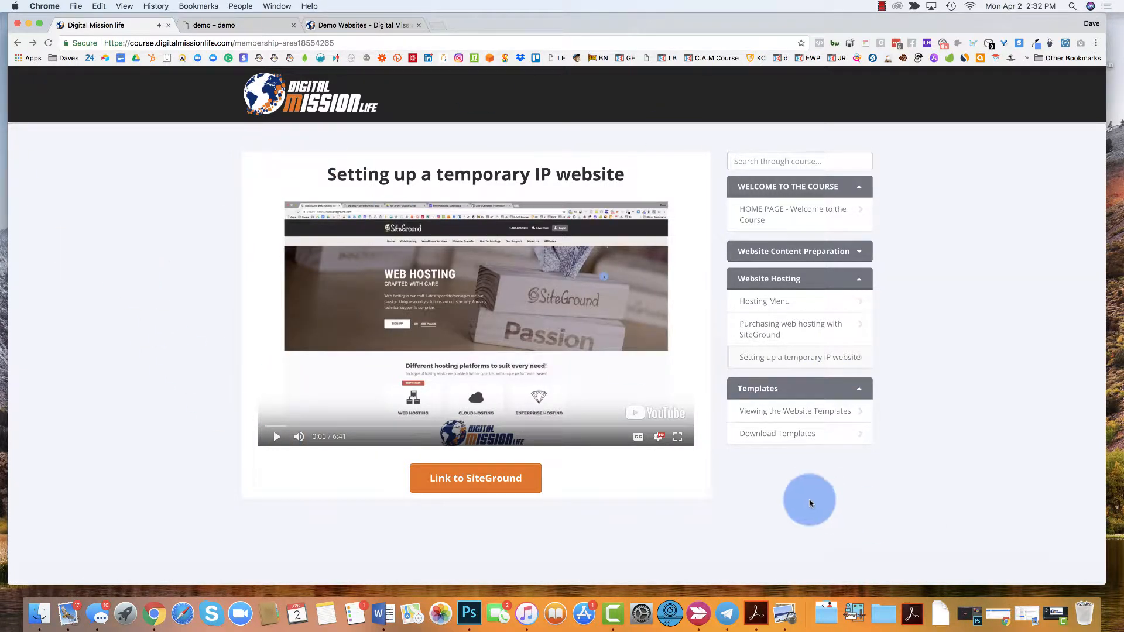
# - Look over the Download Templates and Viewing the Website Templates lessons, and open the demo website gallery
pyautogui.click(773, 445)
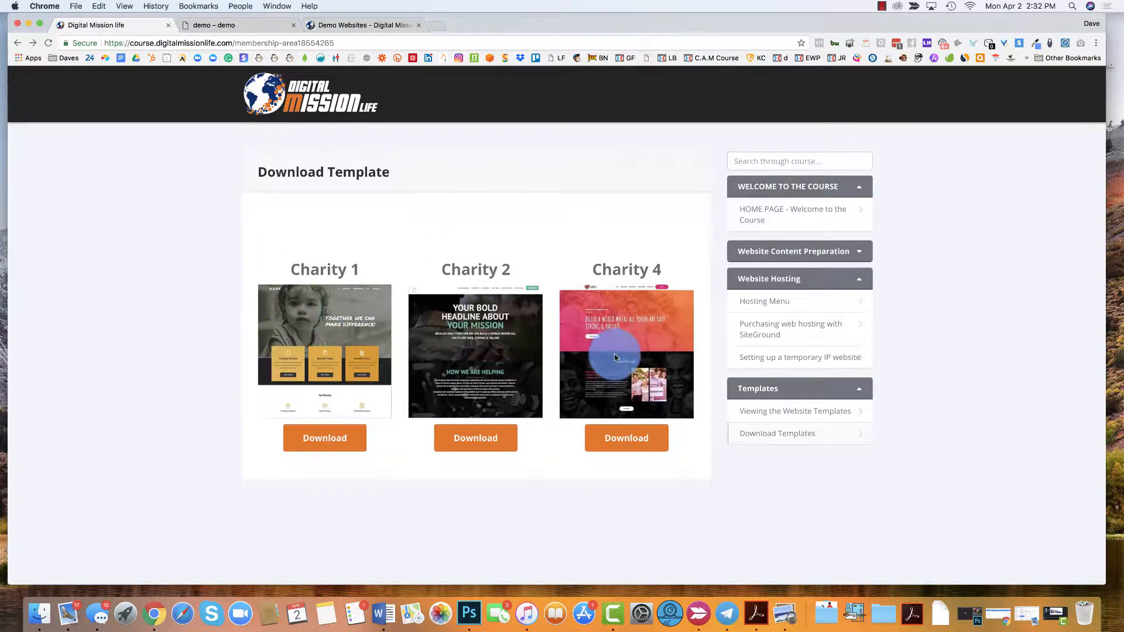
pyautogui.click(759, 423)
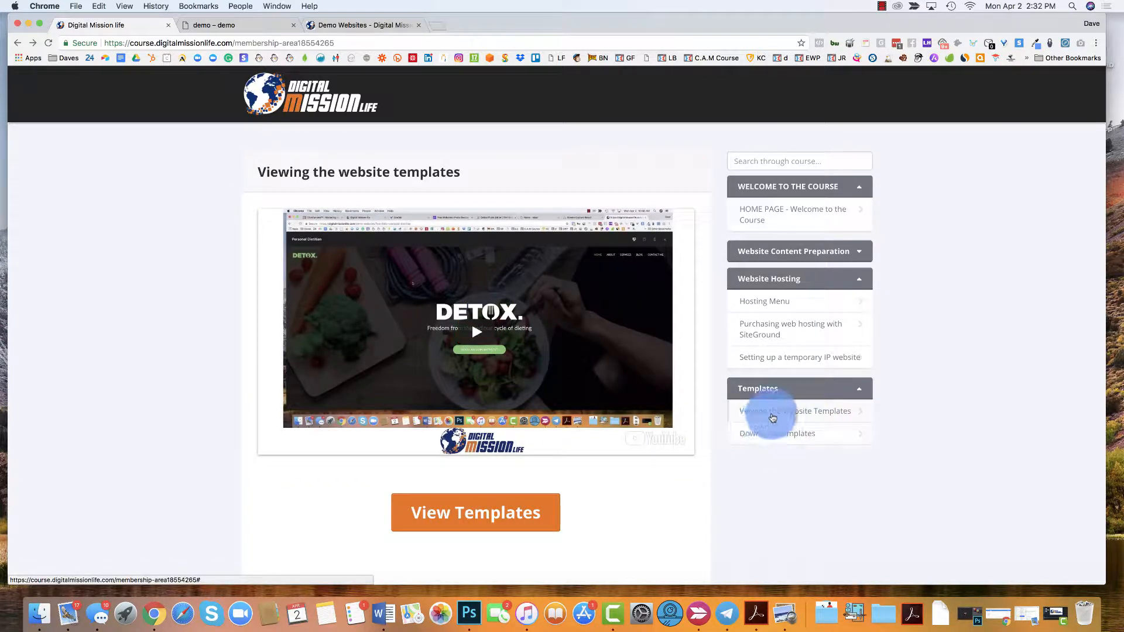
pyautogui.click(468, 512)
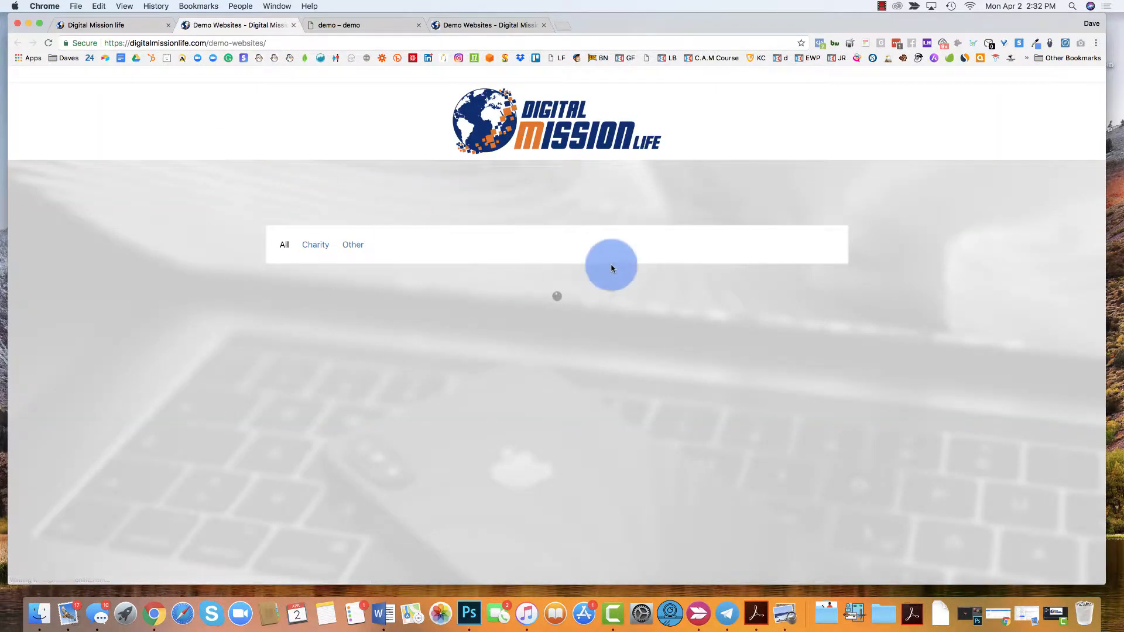
pyautogui.scroll(-3, 130, 251)
pyautogui.scroll(3, 128, 253)
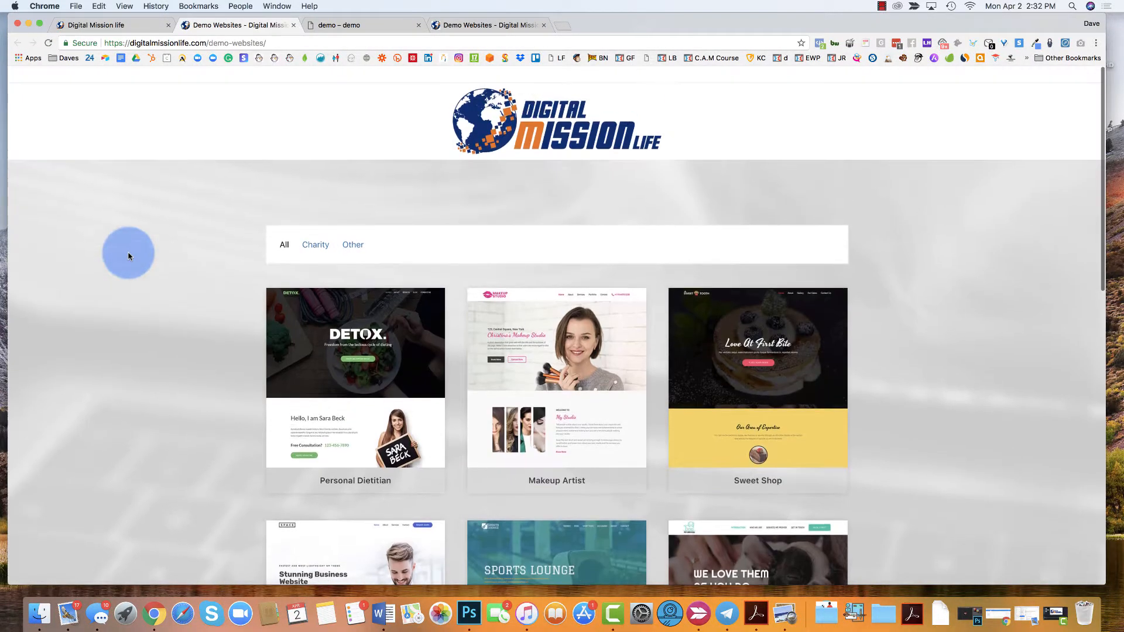
# - Filter the gallery to Charity templates and preview Charity4 in tablet and phone views with its navigation menu expanded
pyautogui.click(320, 246)
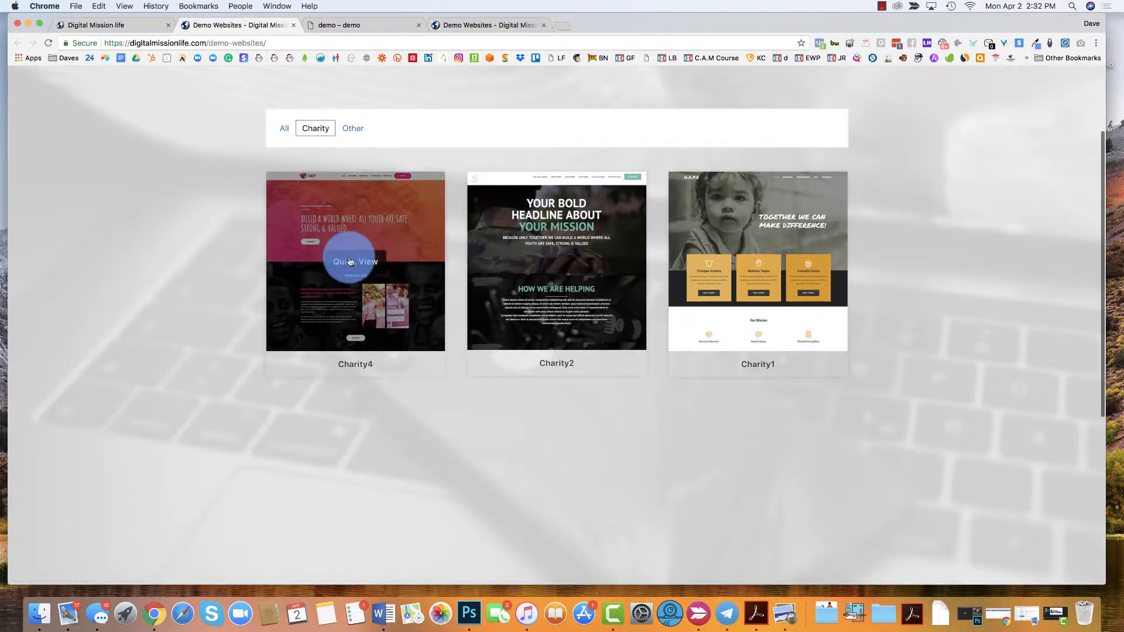
pyautogui.click(349, 258)
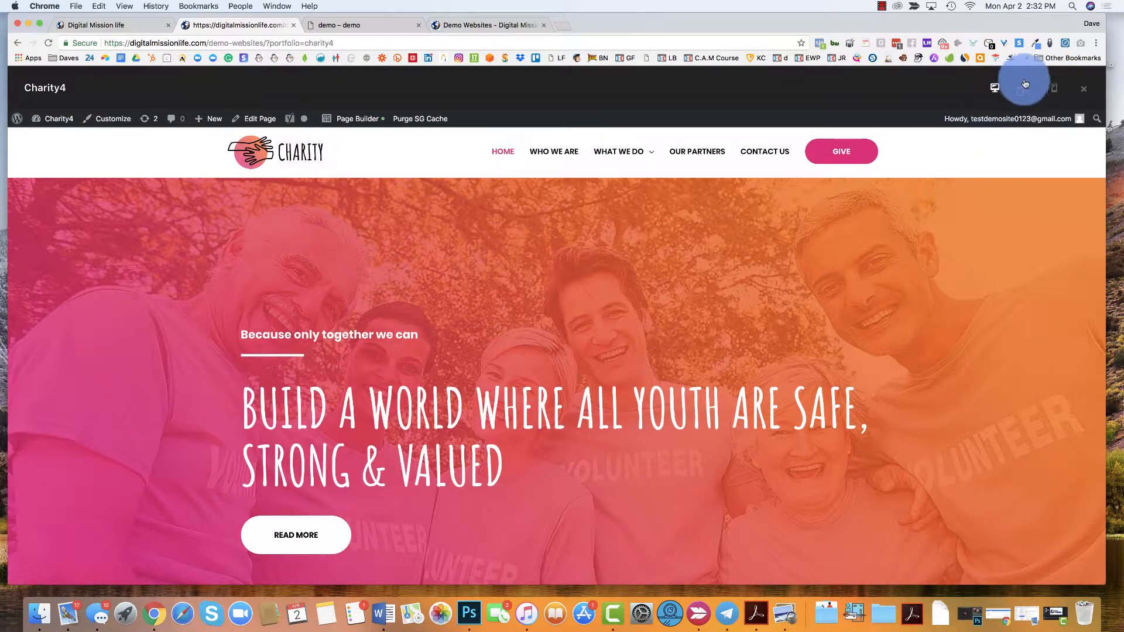
pyautogui.click(1026, 89)
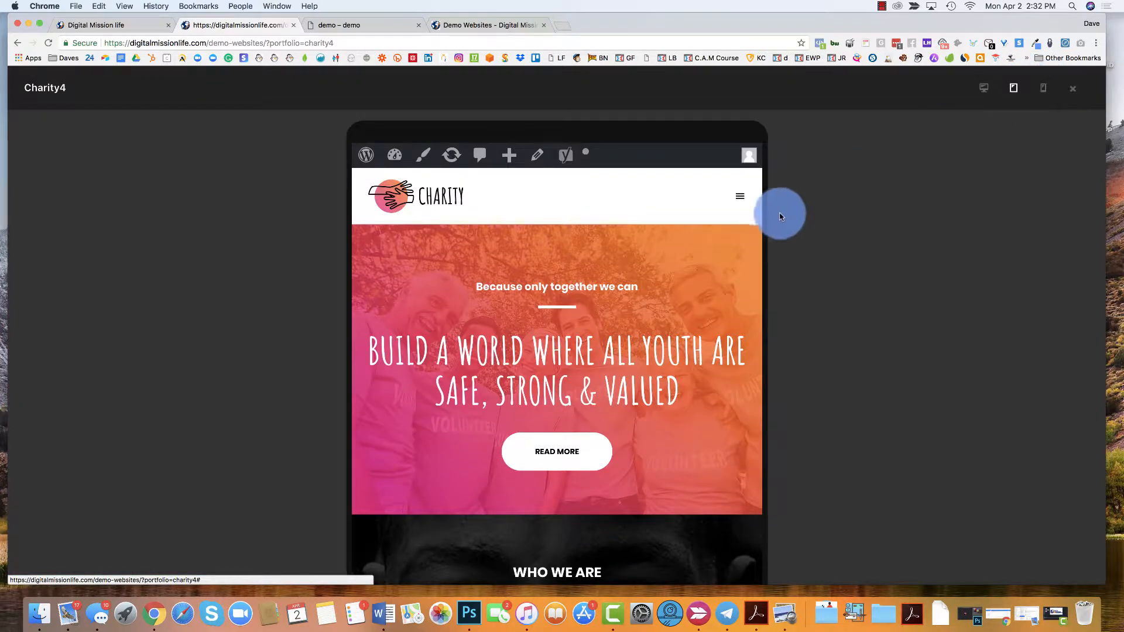
pyautogui.click(739, 198)
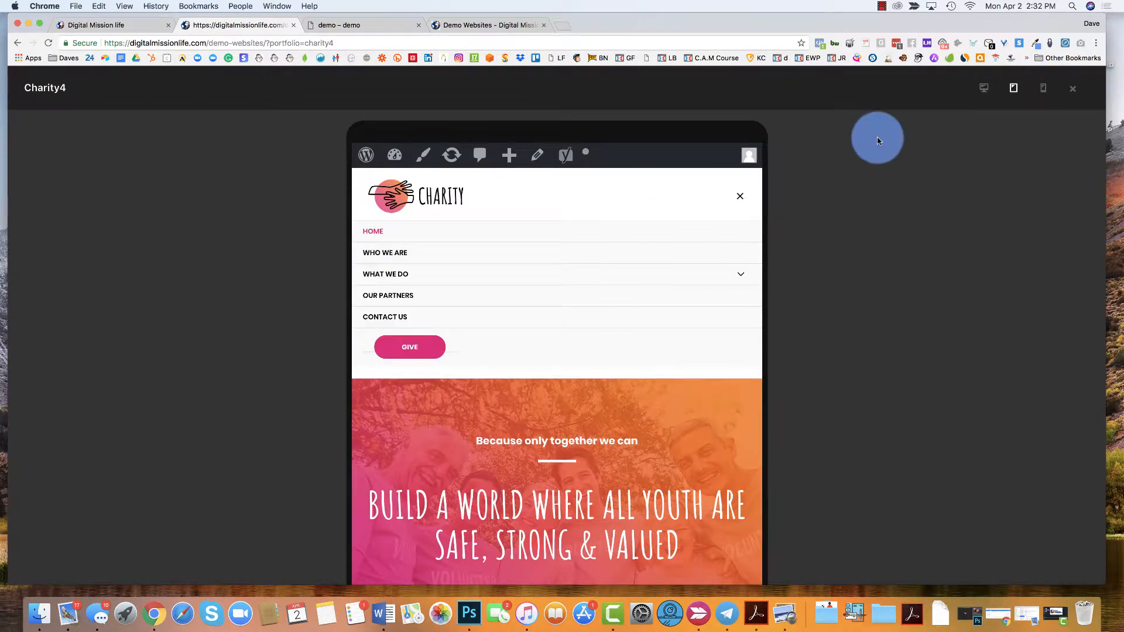
pyautogui.click(1043, 88)
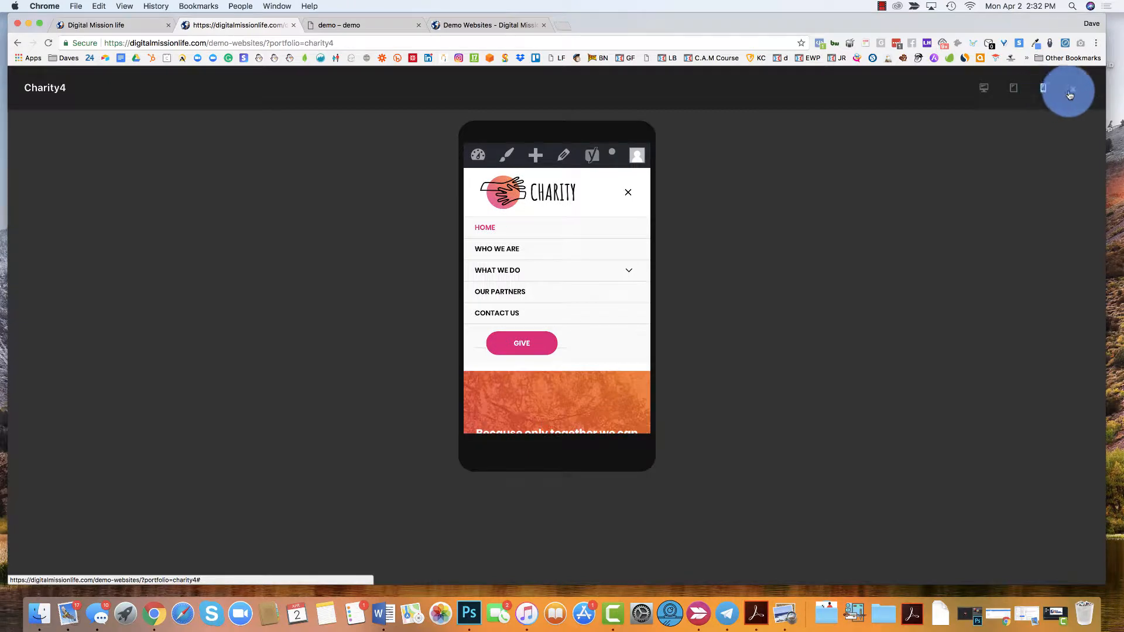
pyautogui.click(1076, 96)
# - Download the Charity 1 template from the course's Download Templates lesson
pyautogui.click(146, 28)
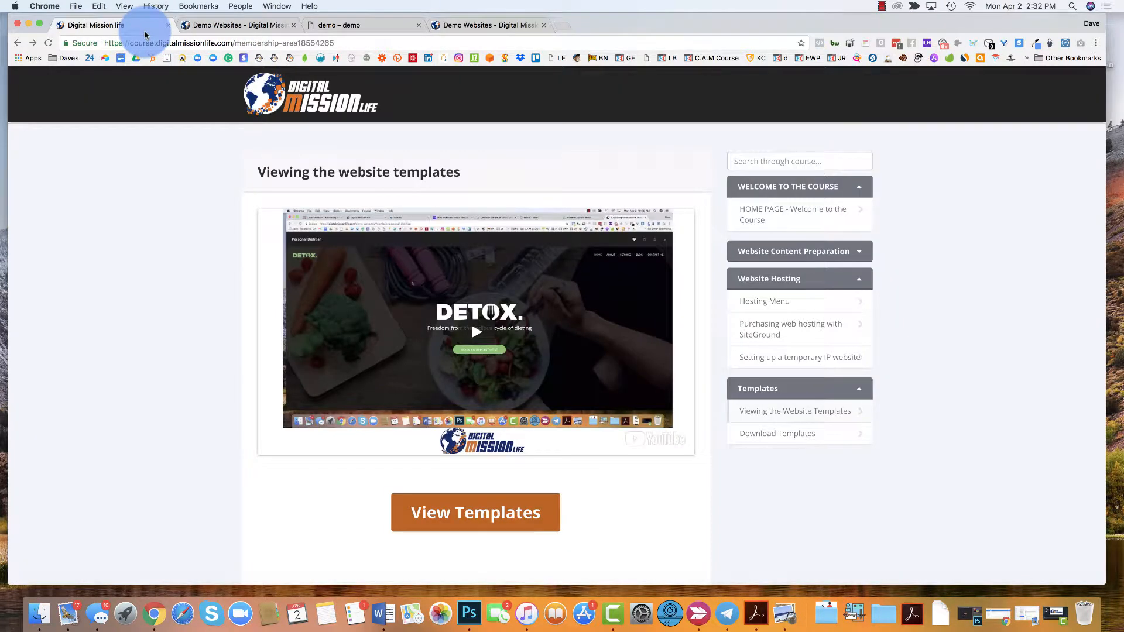
pyautogui.click(754, 433)
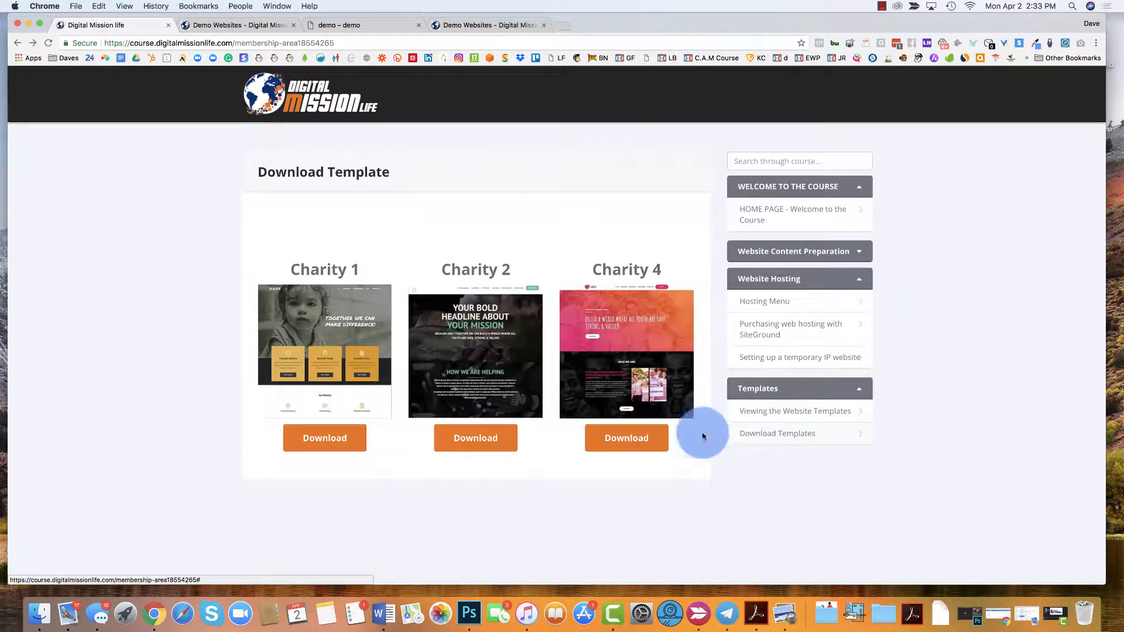
pyautogui.click(315, 441)
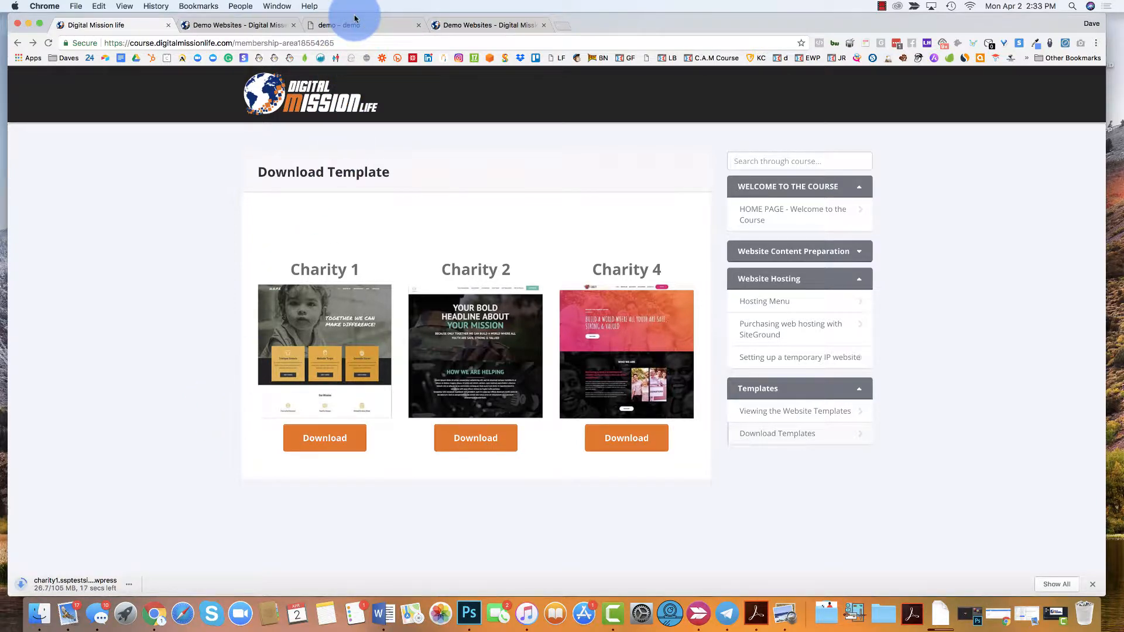
# - Go to the demo site's WordPress login page at demo.ssptestsite.com/wp-admin
pyautogui.click(373, 23)
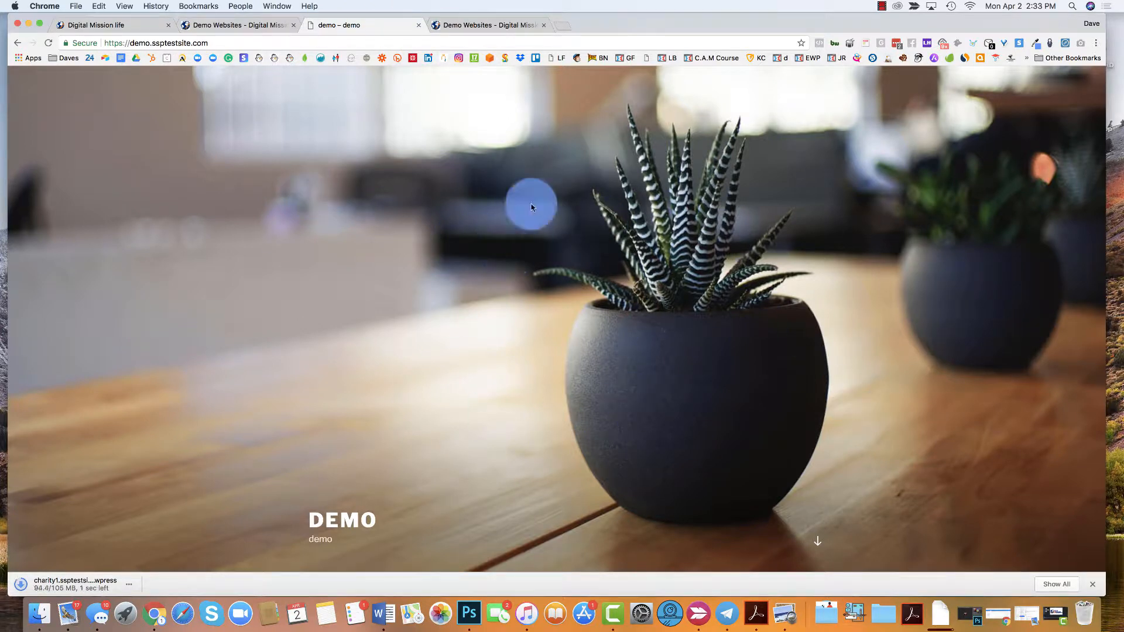
pyautogui.scroll(-5, 447, 243)
pyautogui.scroll(5, 447, 243)
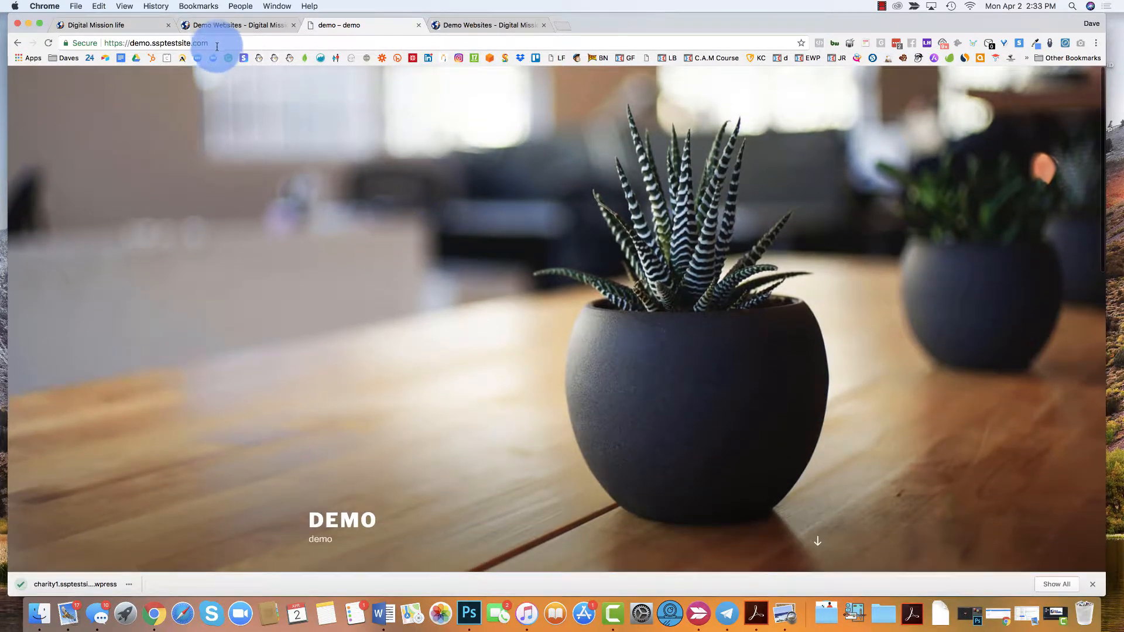
pyautogui.click(217, 46)
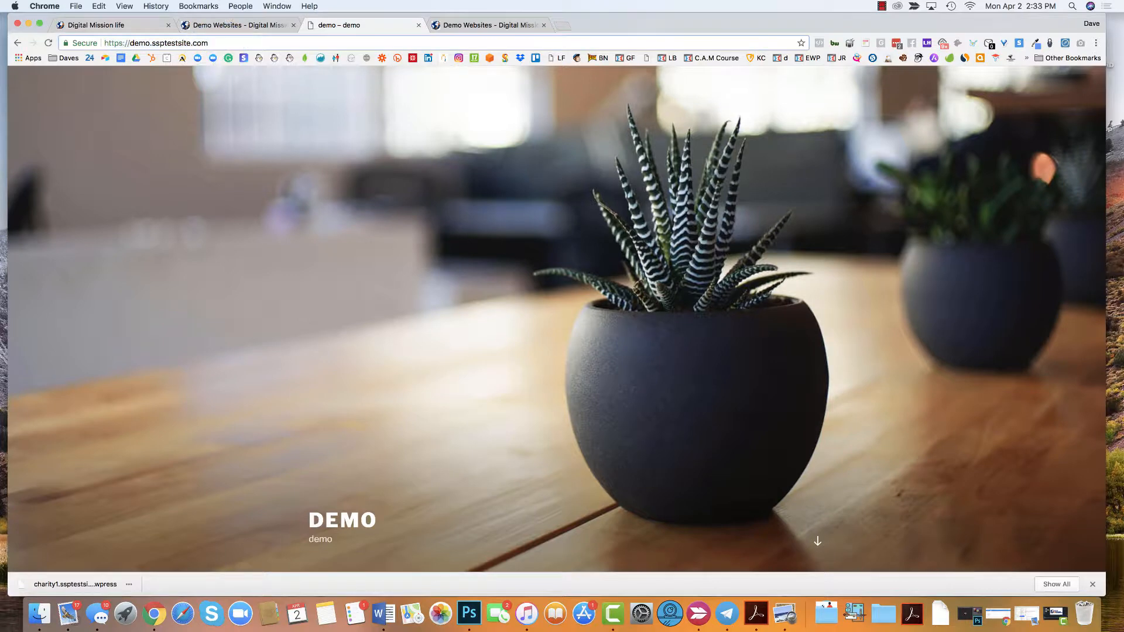
pyautogui.click(214, 43)
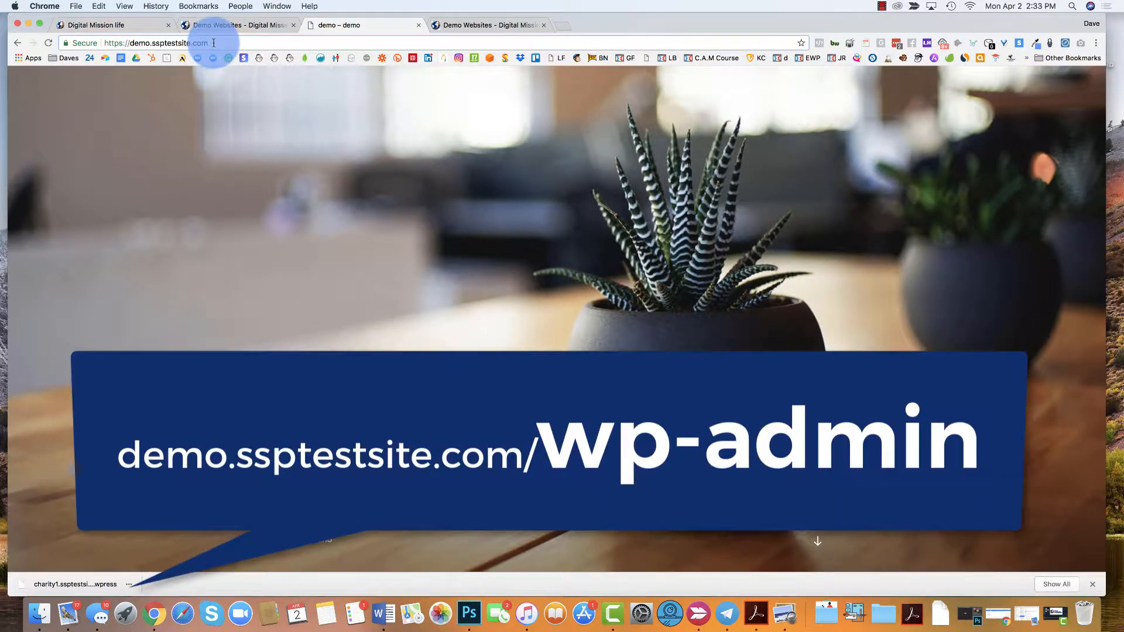
pyautogui.write('/wp')
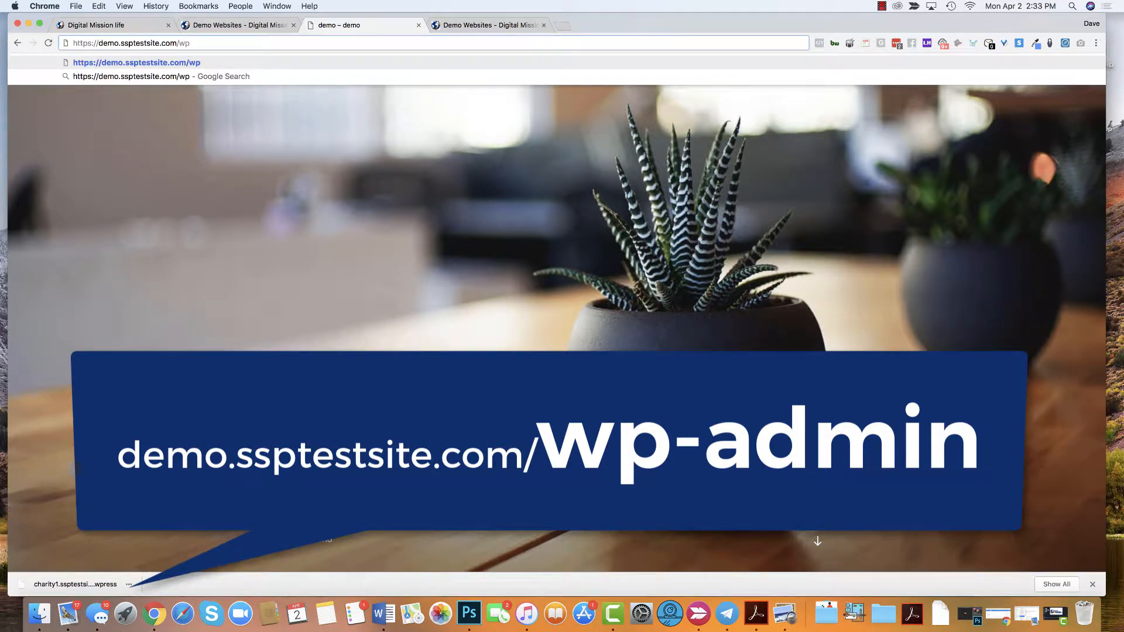
pyautogui.write('-admin')
pyautogui.press('Return')
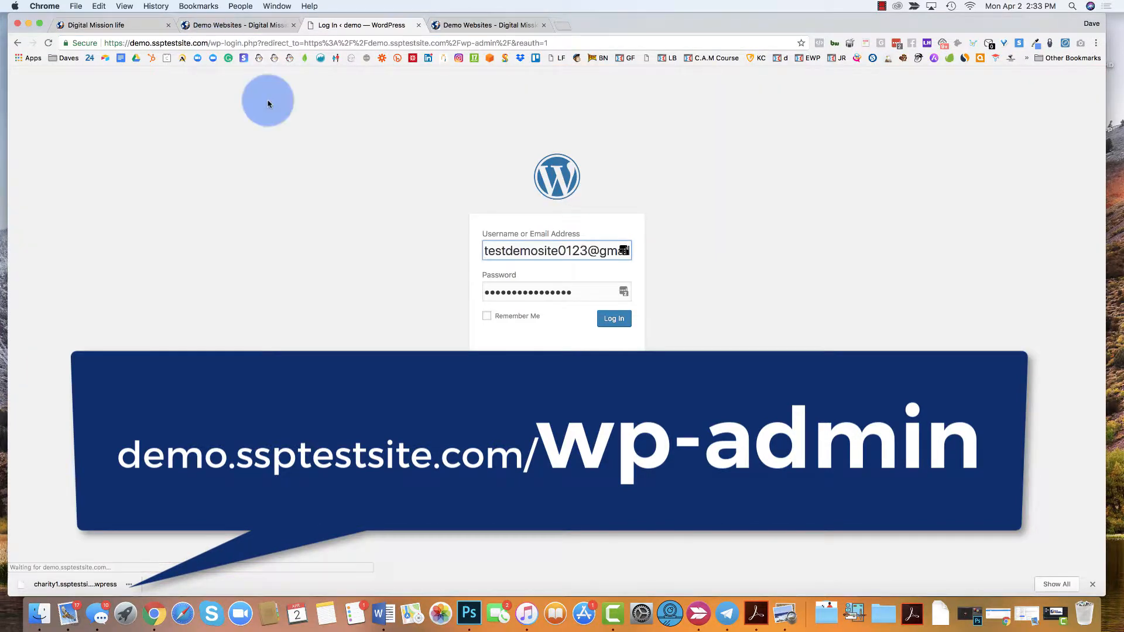
# - Log in to the WordPress dashboard with the prefilled credentials and save them in the browser
pyautogui.click(612, 320)
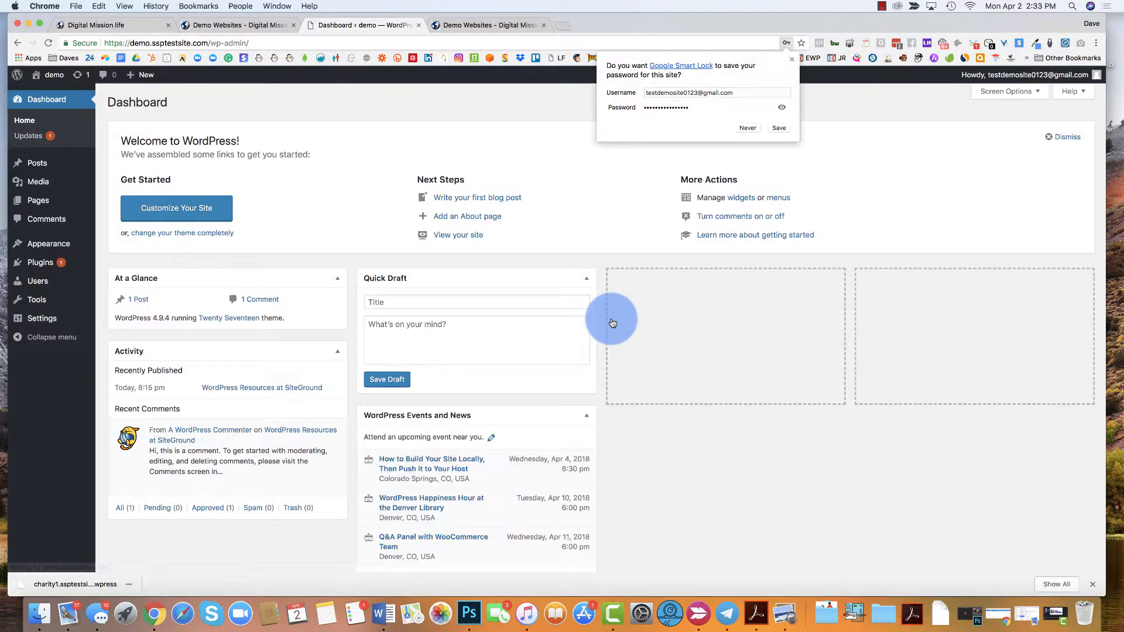
pyautogui.click(779, 127)
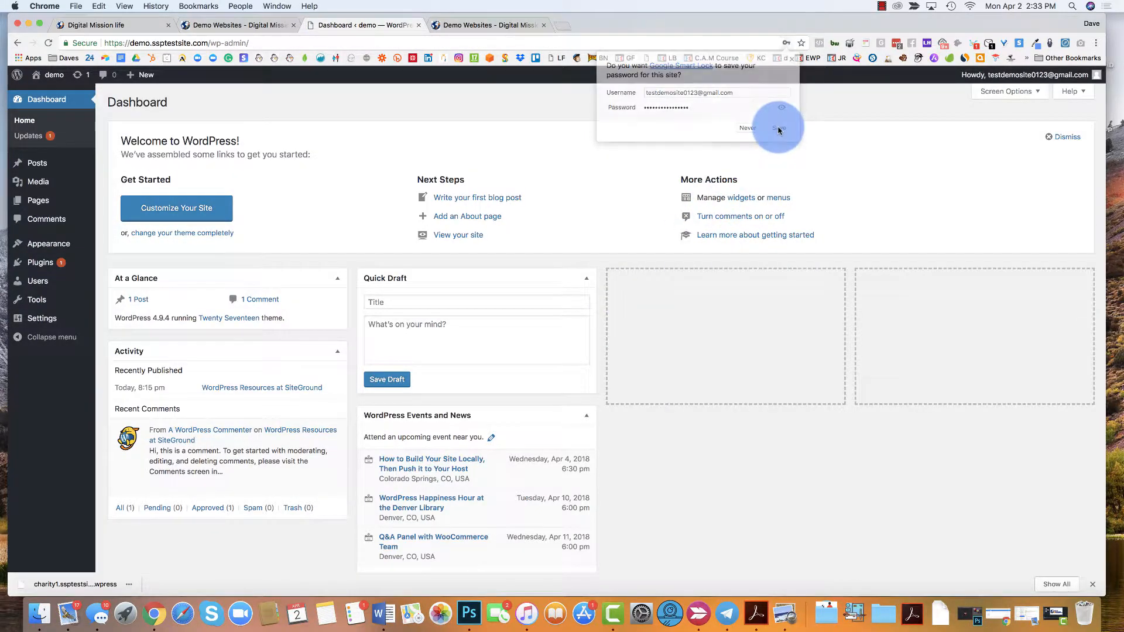
pyautogui.click(34, 587)
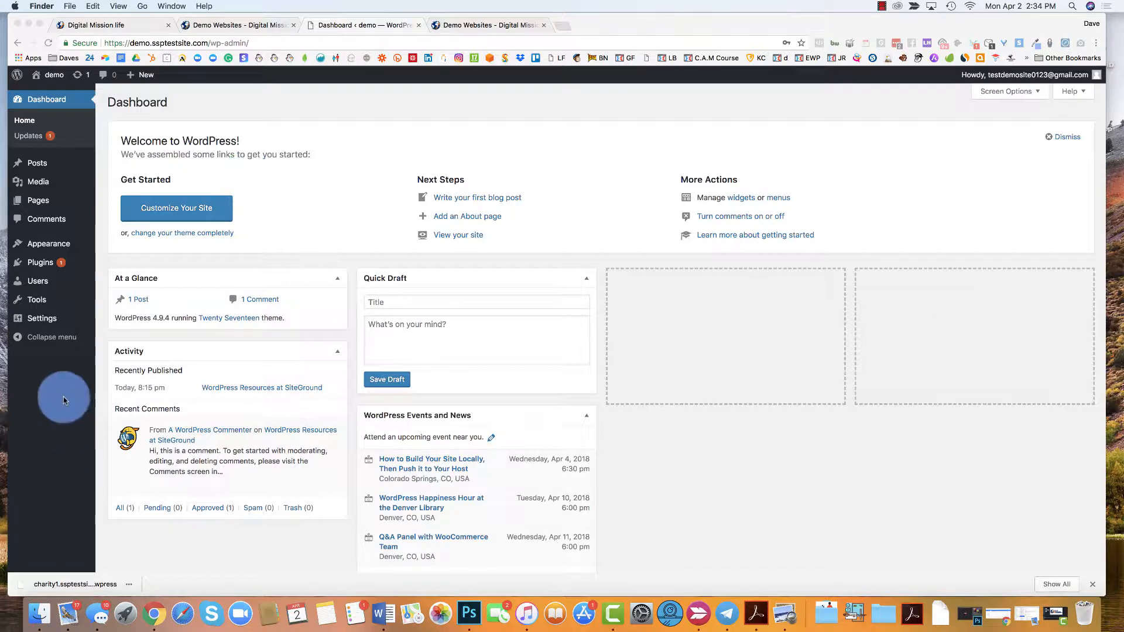
# - Search the new plugins for "all in", and install and activate All-in-One WP Migration
pyautogui.click(35, 265)
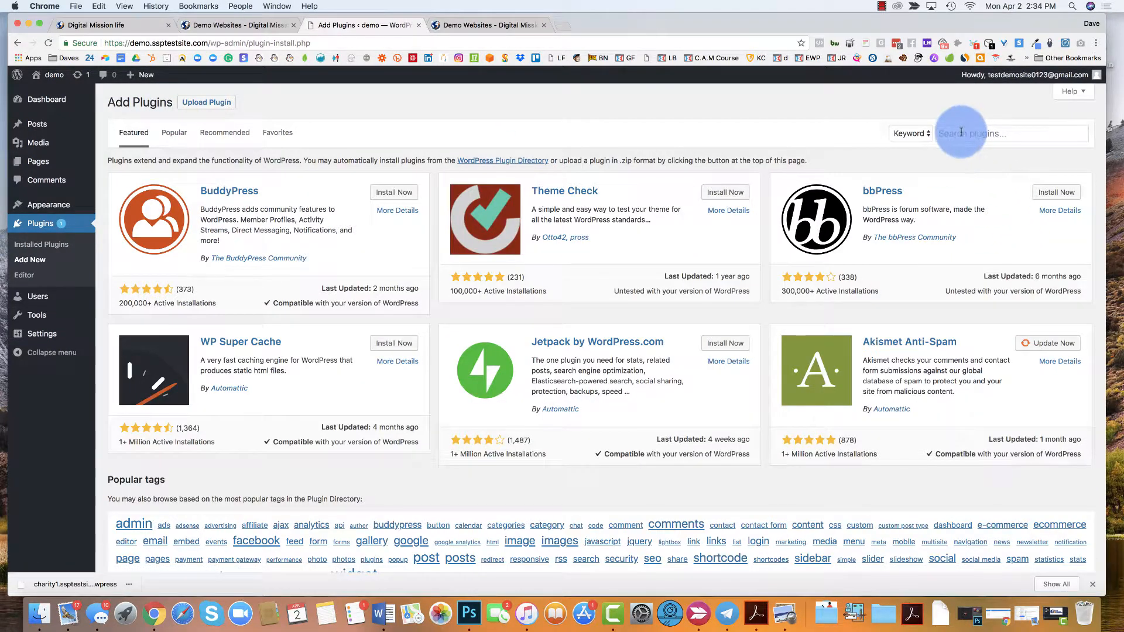
pyautogui.click(961, 135)
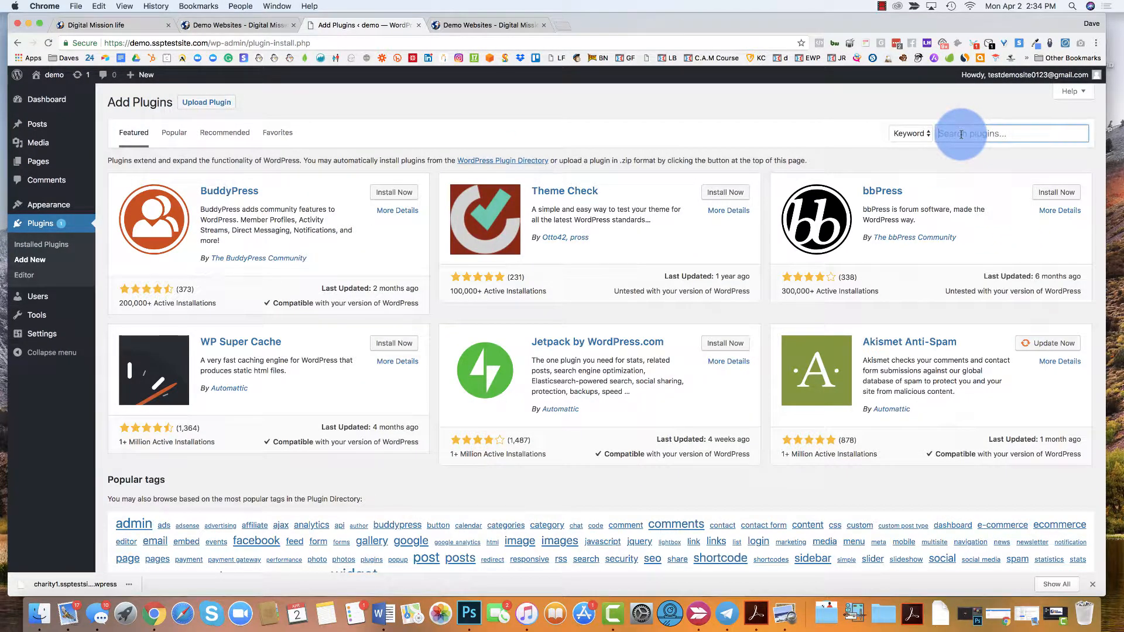
pyautogui.write('a')
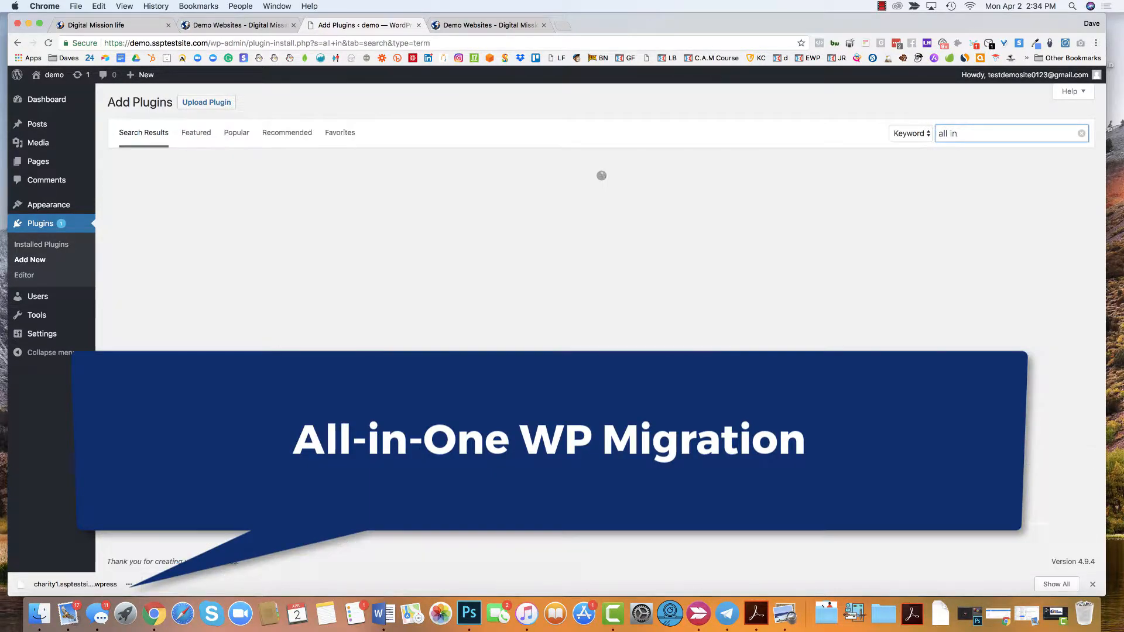
pyautogui.write('ll in')
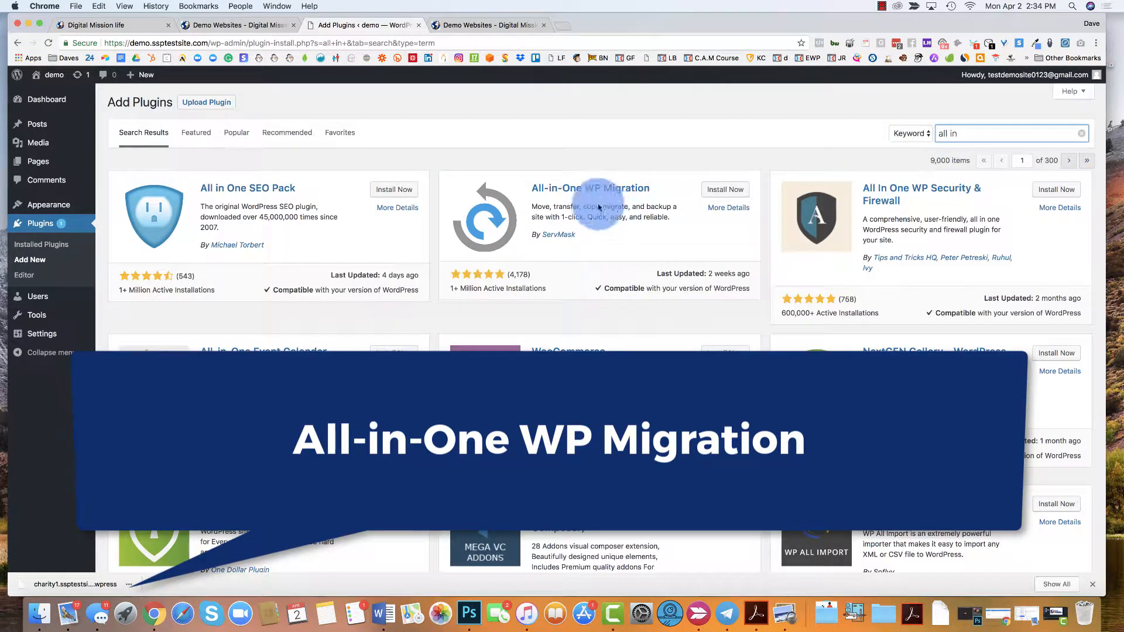
pyautogui.click(729, 192)
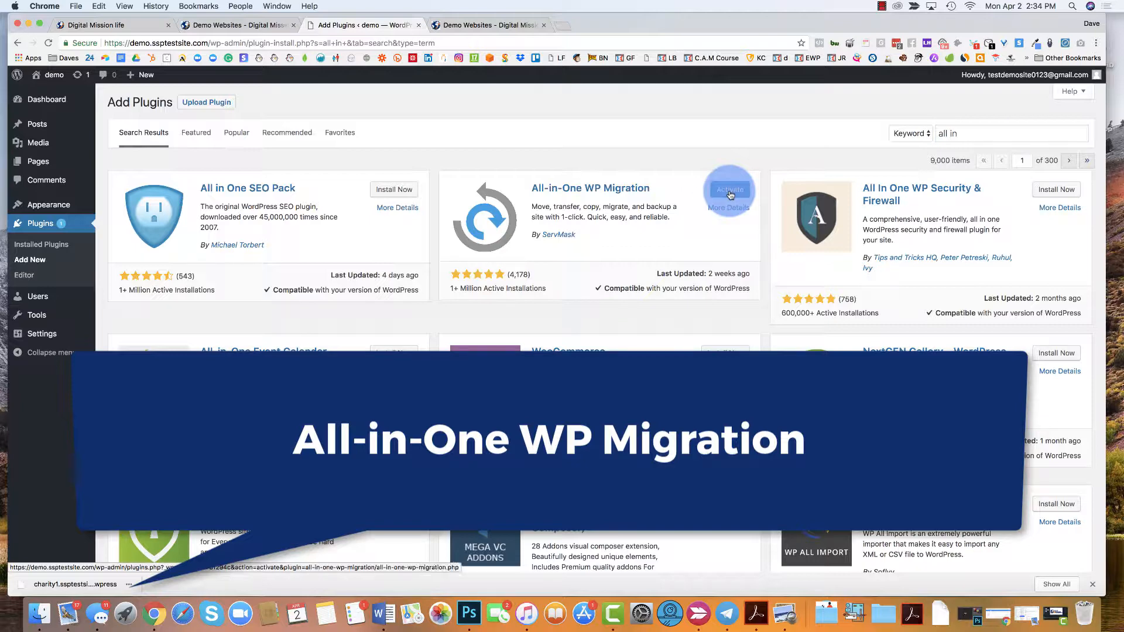
pyautogui.click(730, 194)
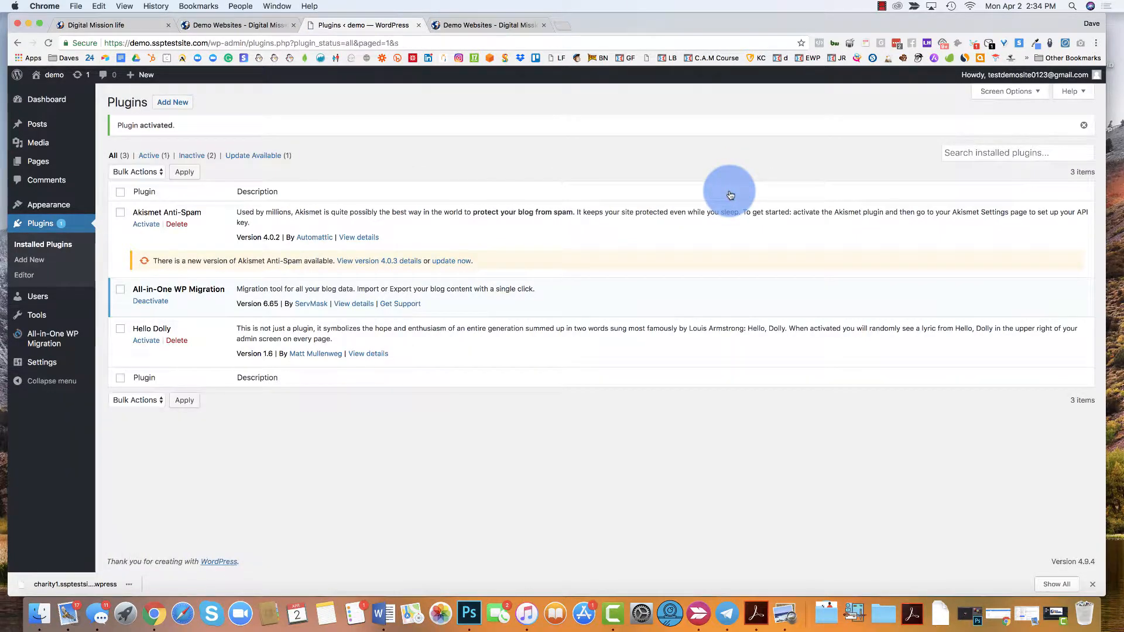
# - Import the downloaded charity1 .wpress file with All-in-One WP Migration, accepting that it overwrites the website
pyautogui.moveTo(50, 343)
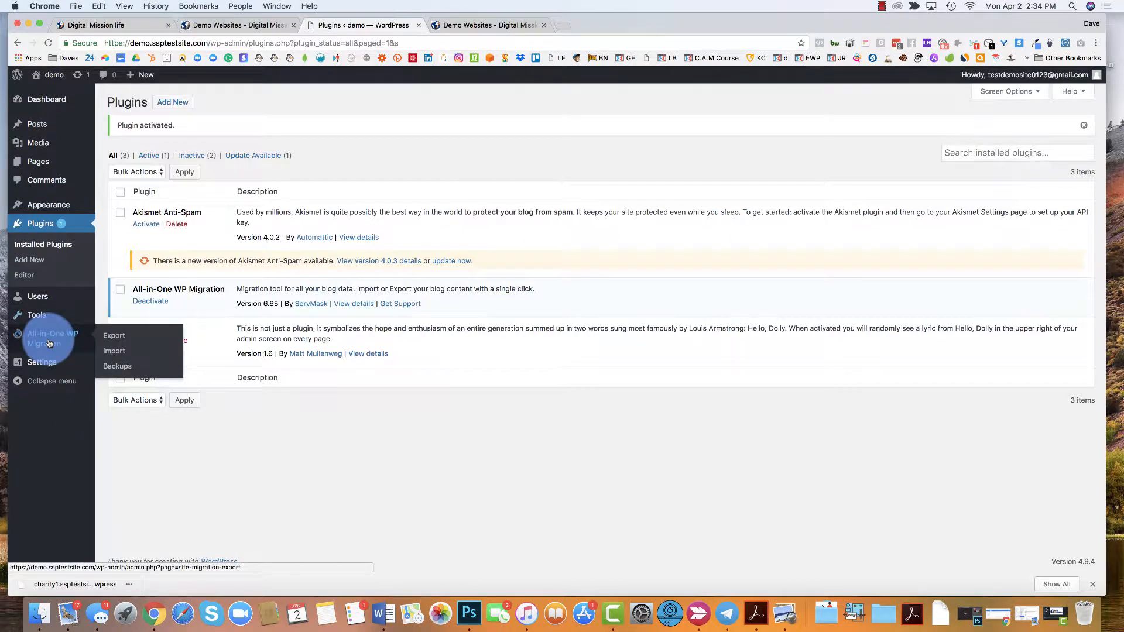
pyautogui.click(125, 354)
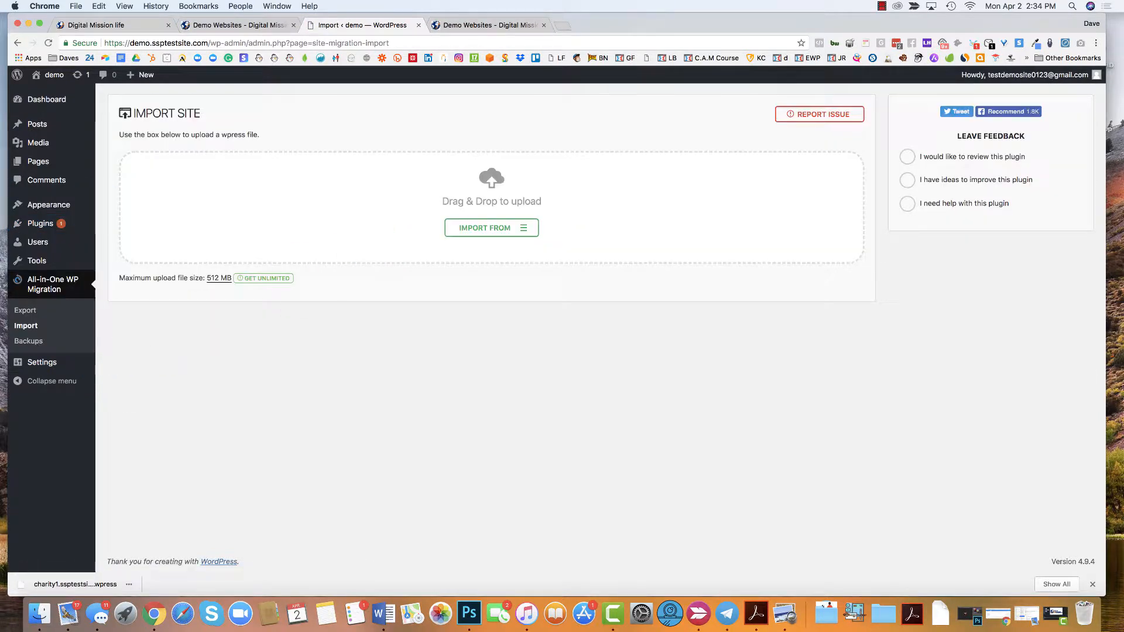
pyautogui.moveTo(75, 584); pyautogui.dragTo(499, 188)
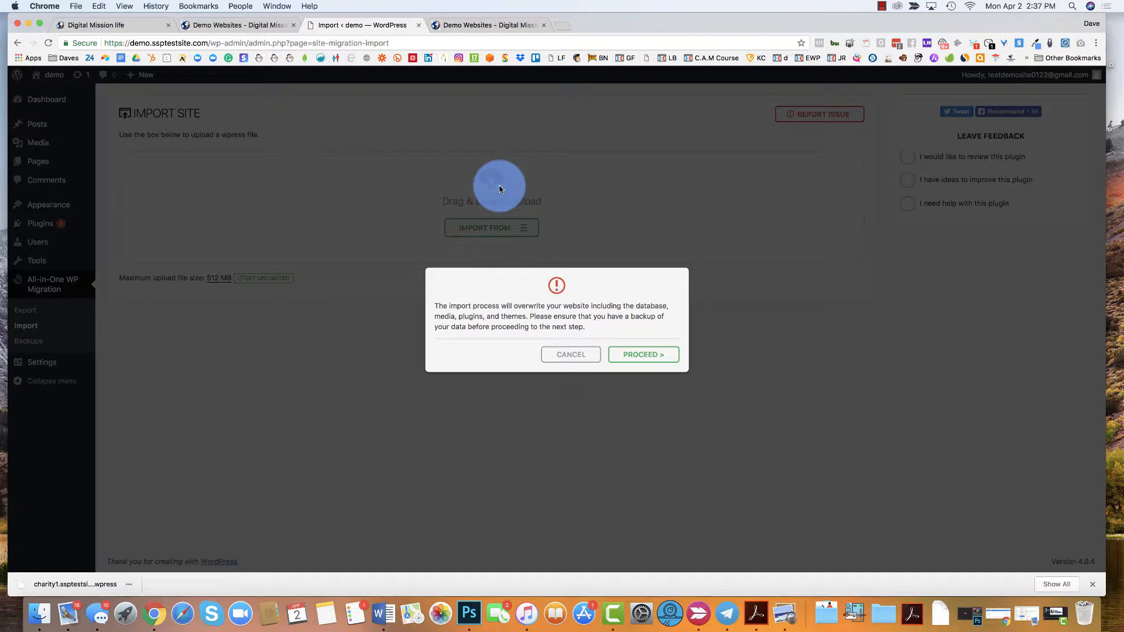
pyautogui.click(648, 358)
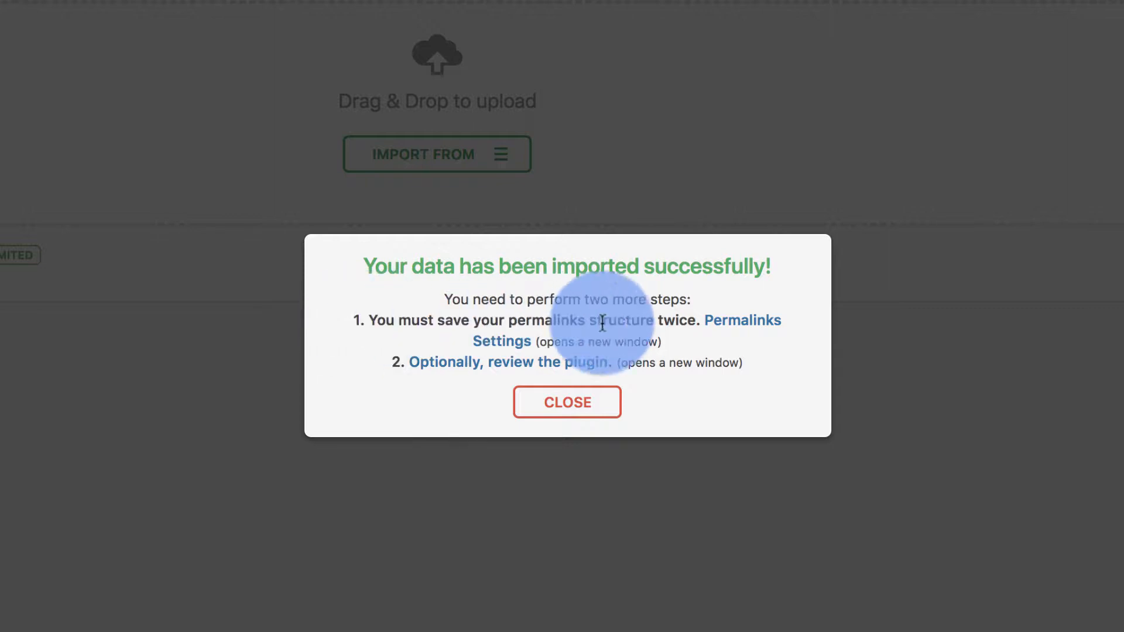
# - Open the permalink settings, logging in again with the prefilled credentials, and save the permalink structure as Post name
pyautogui.click(745, 333)
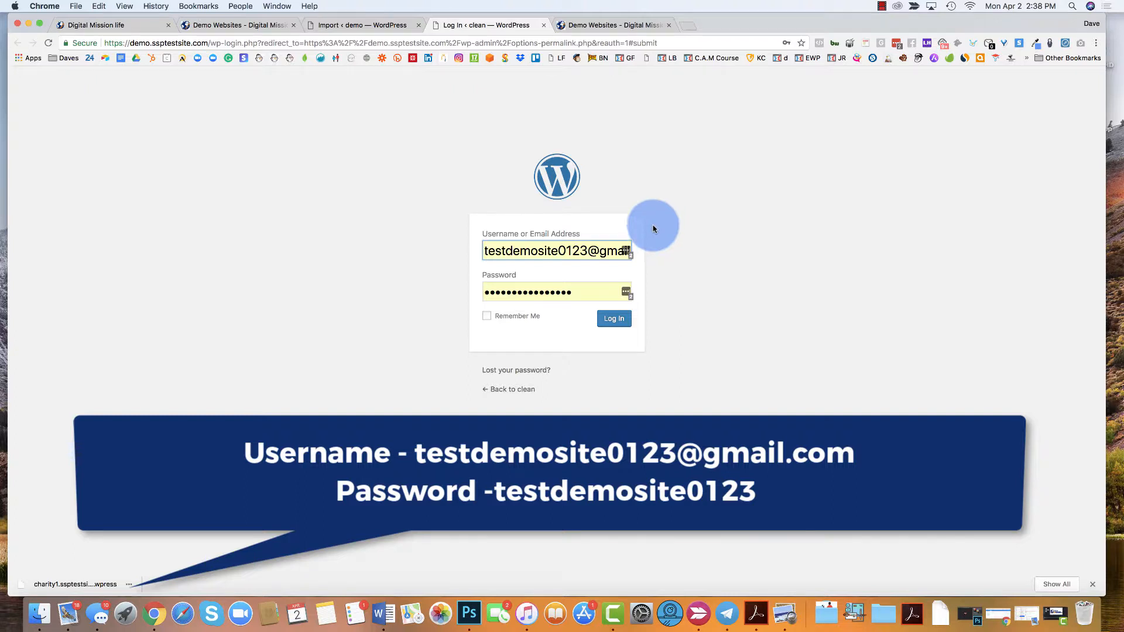
pyautogui.click(610, 322)
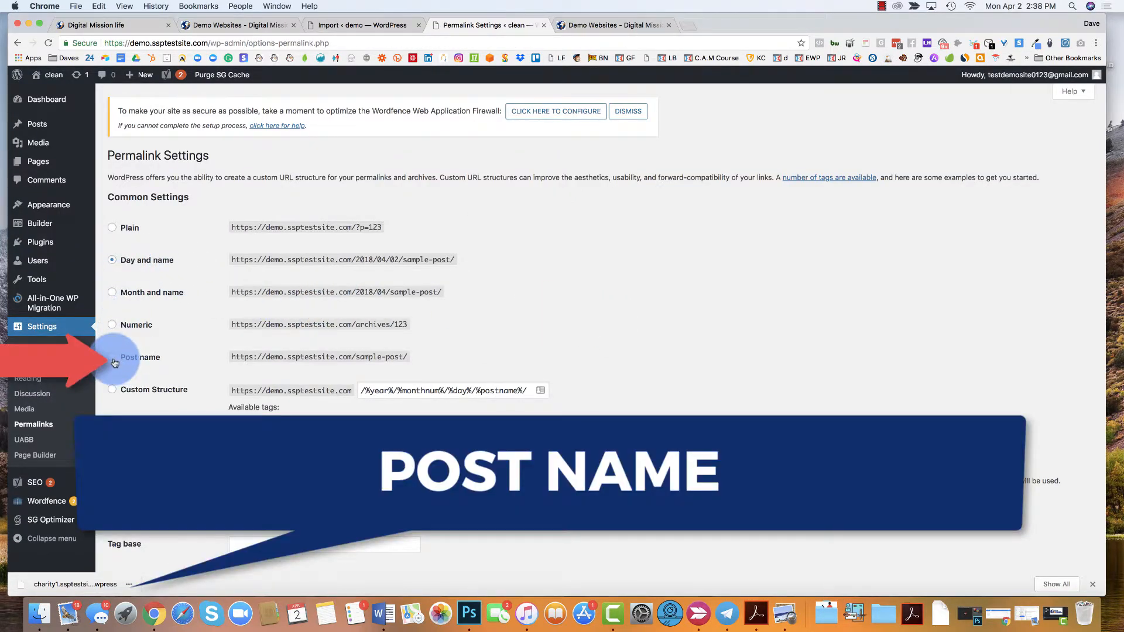
pyautogui.click(114, 361)
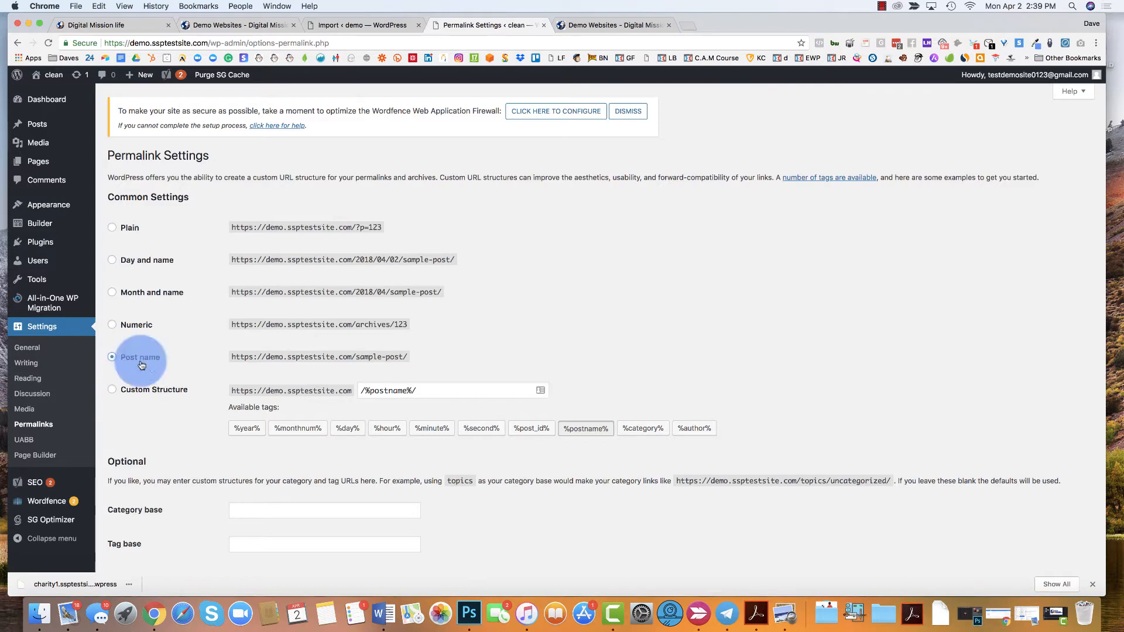
pyautogui.scroll(-2, 141, 364)
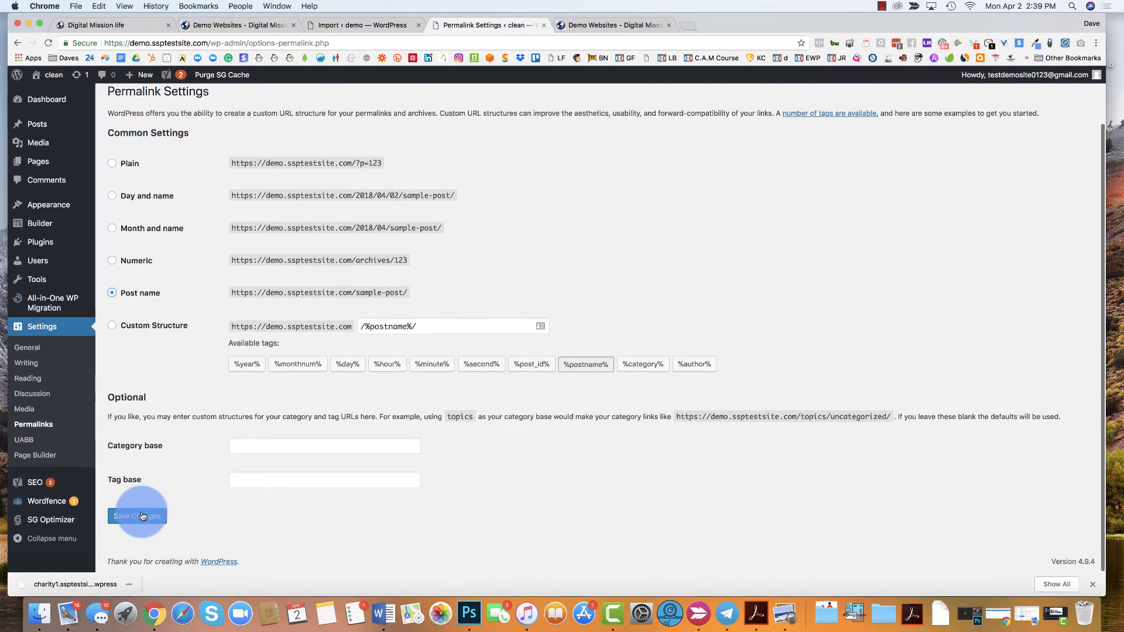
pyautogui.click(140, 515)
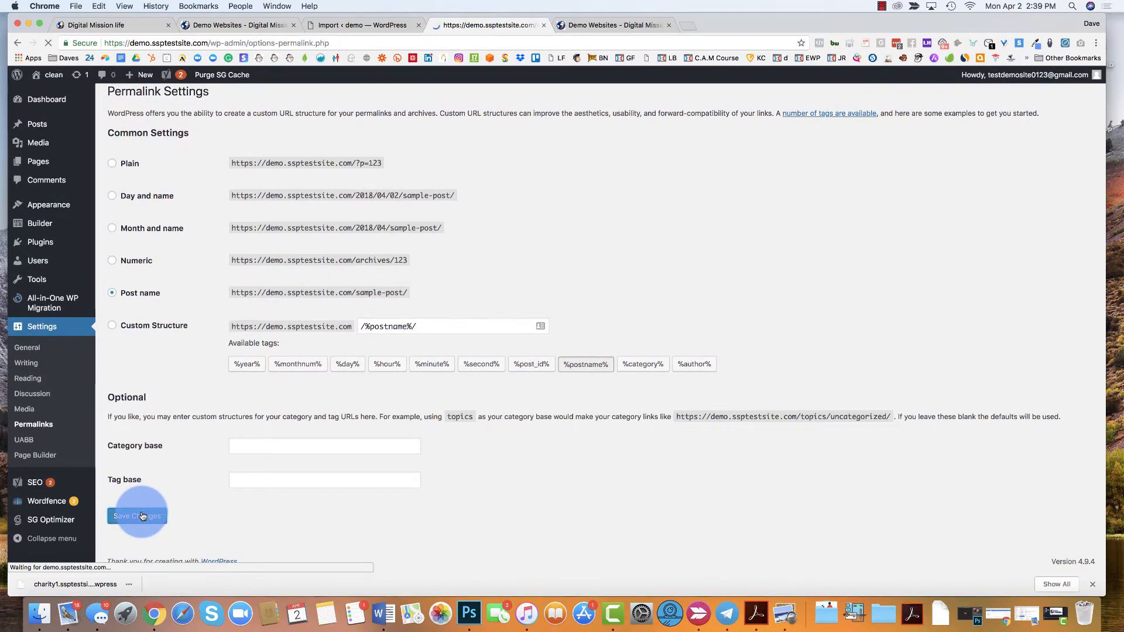
pyautogui.scroll(-5, 791, 287)
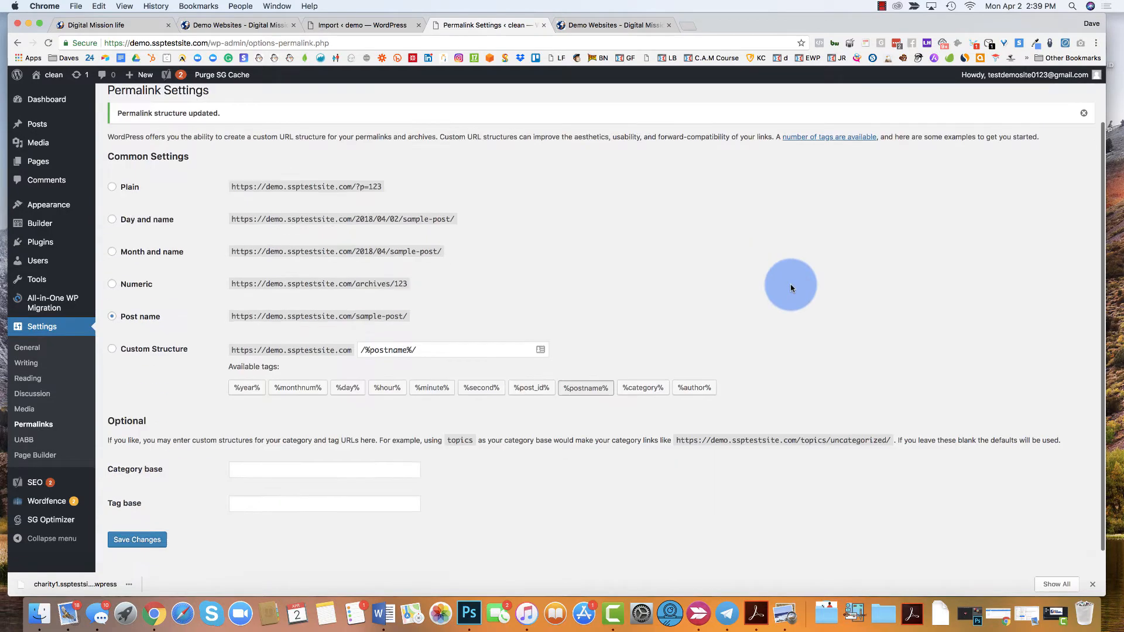
pyautogui.scroll(5, 303, 240)
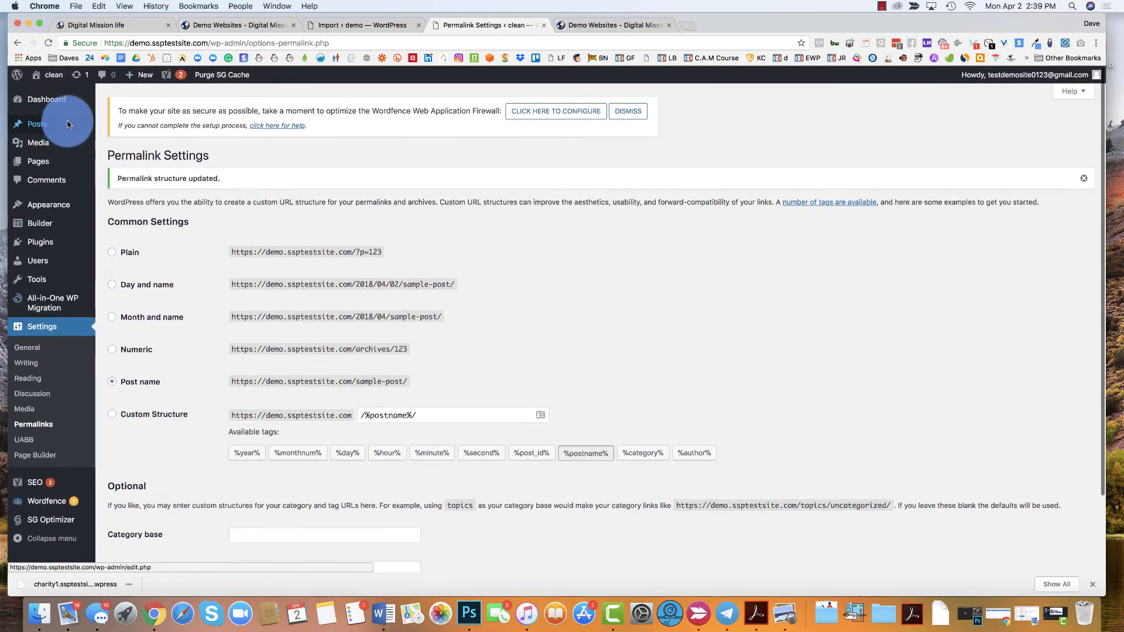
# - Visit the imported demo site and look through its home page, including the Our Projects section
pyautogui.moveTo(50, 80)
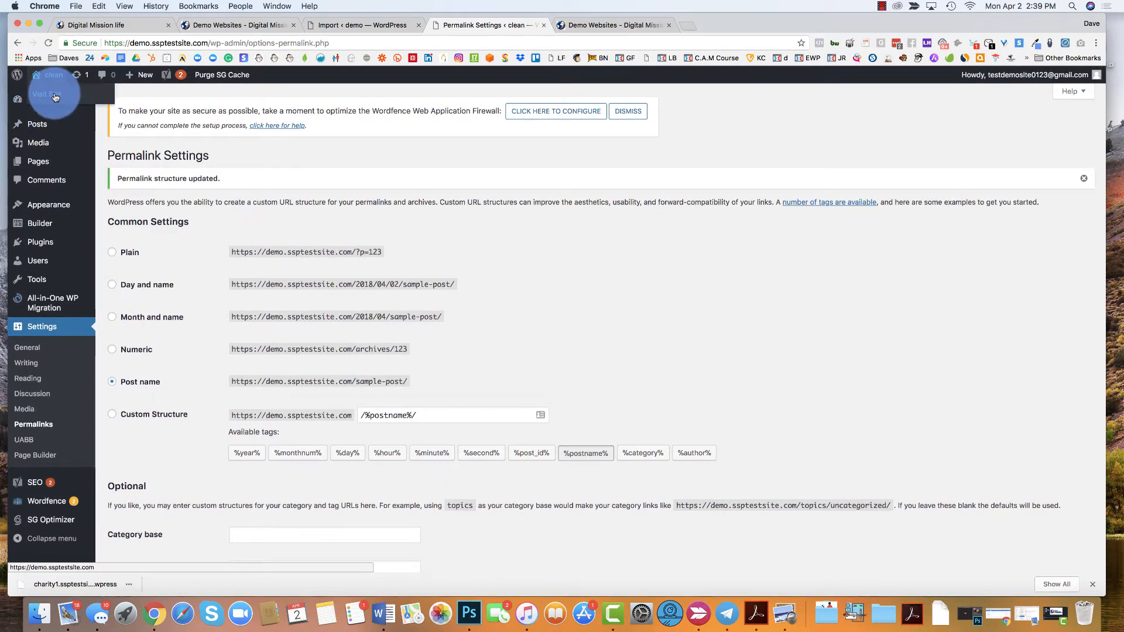
pyautogui.click(55, 96)
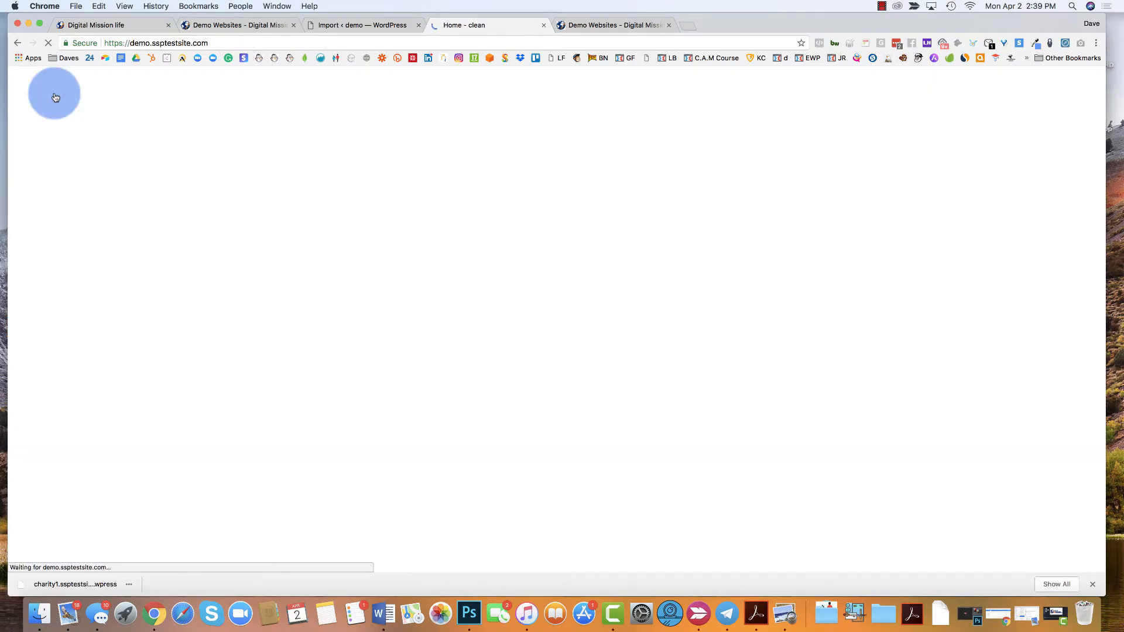
pyautogui.scroll(-10, 496, 254)
pyautogui.scroll(-15, 495, 252)
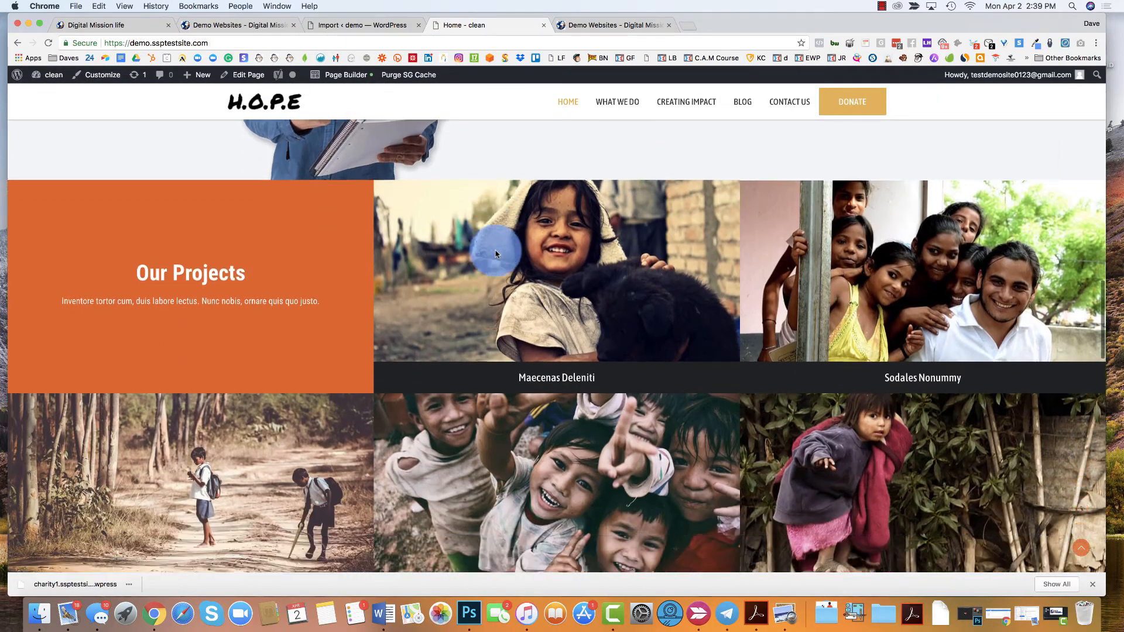
pyautogui.scroll(13, 562, 165)
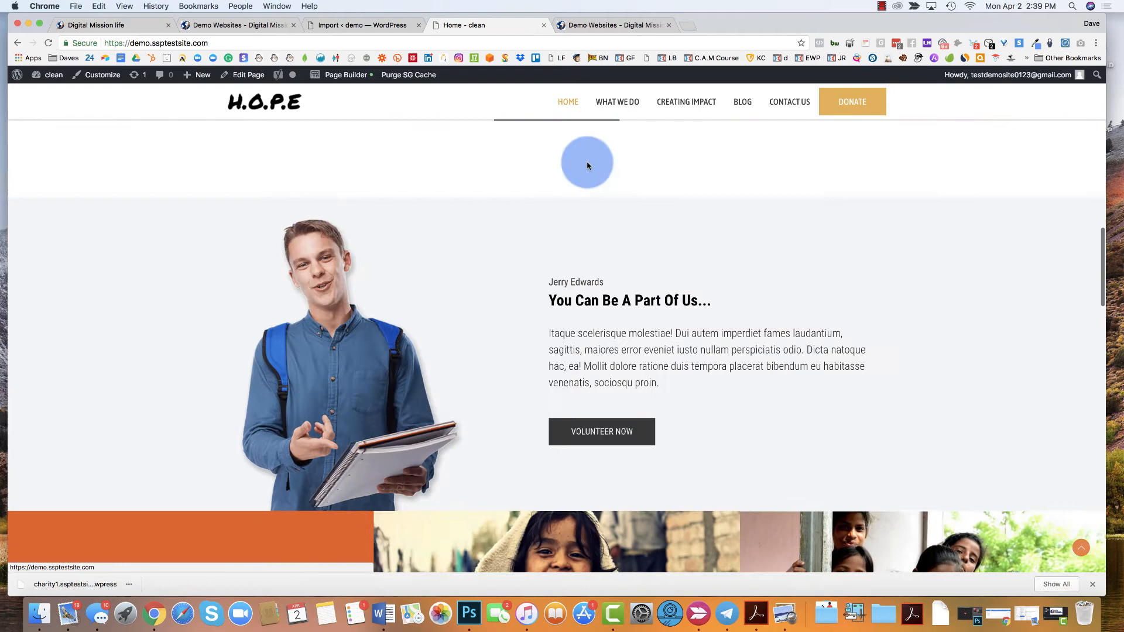
# - Check the demo site's What We Do and Contact Us pages, and go back to the home page
pyautogui.click(612, 105)
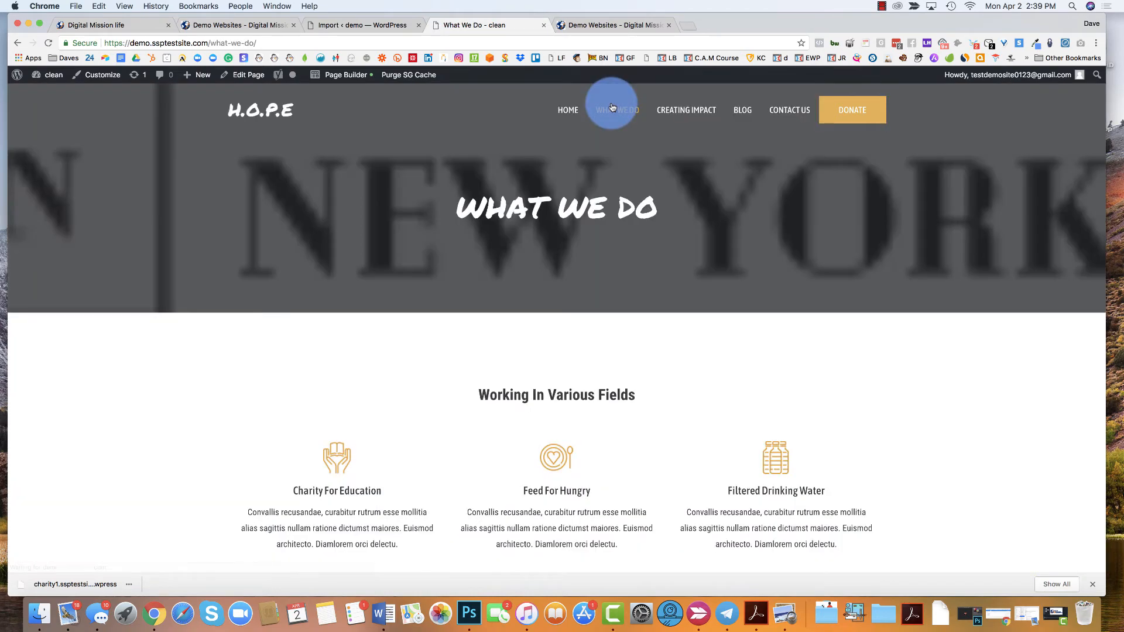
pyautogui.scroll(-15, 316, 468)
pyautogui.scroll(-3, 318, 473)
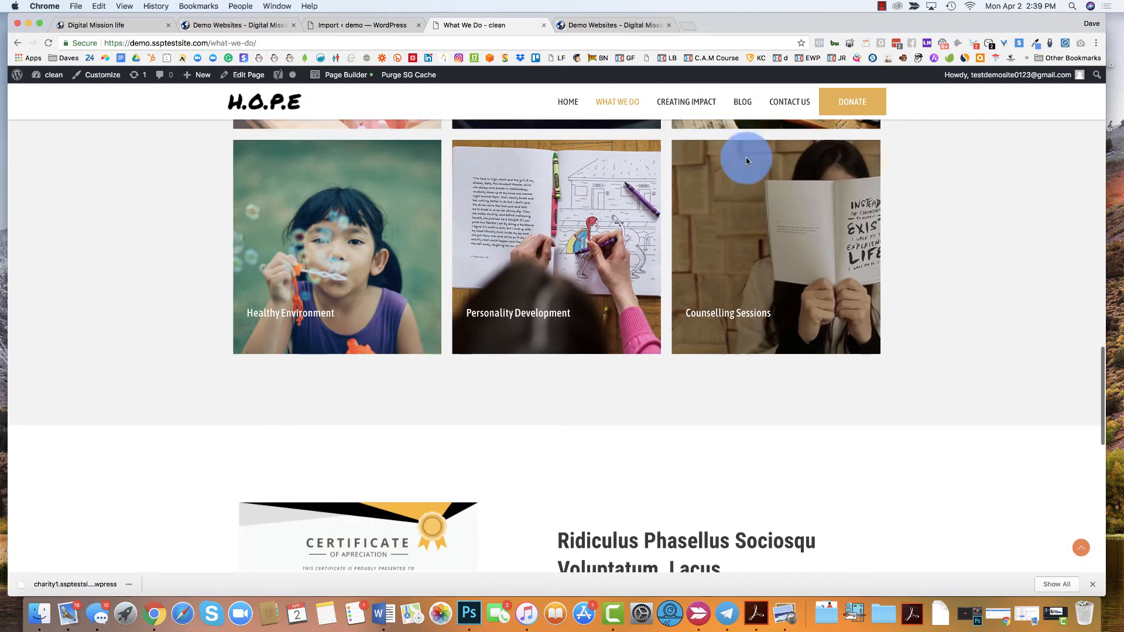
pyautogui.click(783, 103)
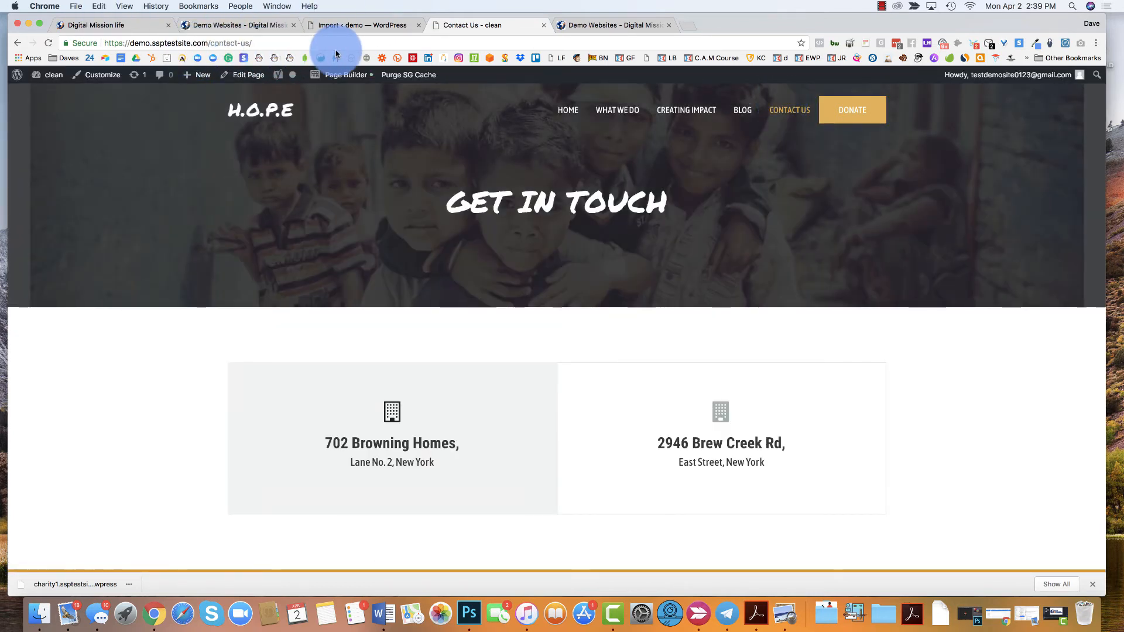
pyautogui.click(273, 117)
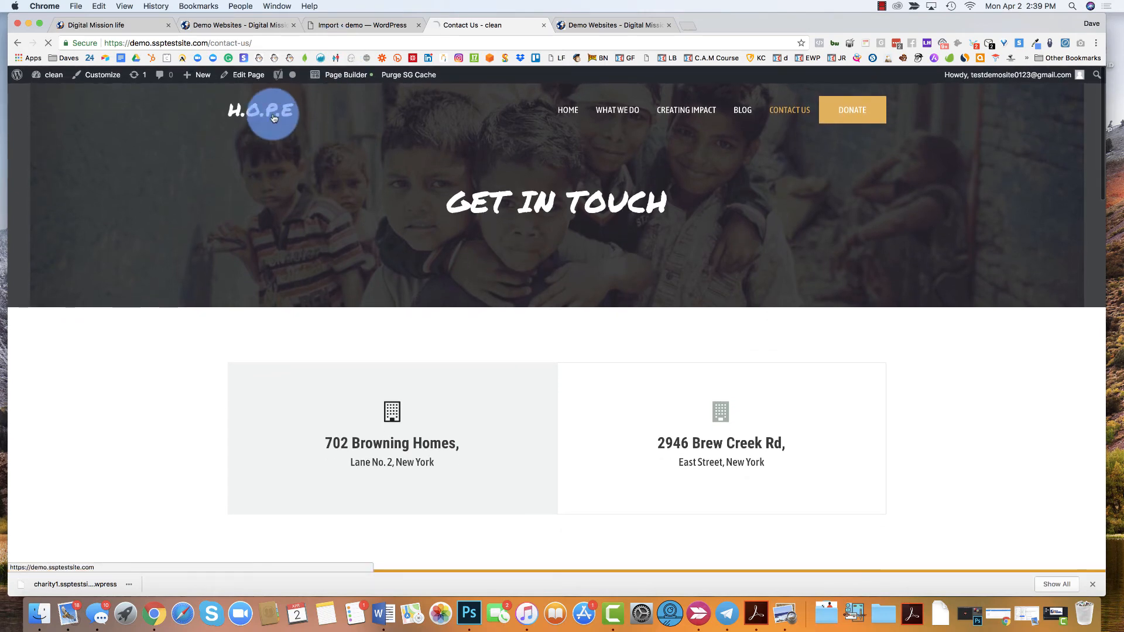